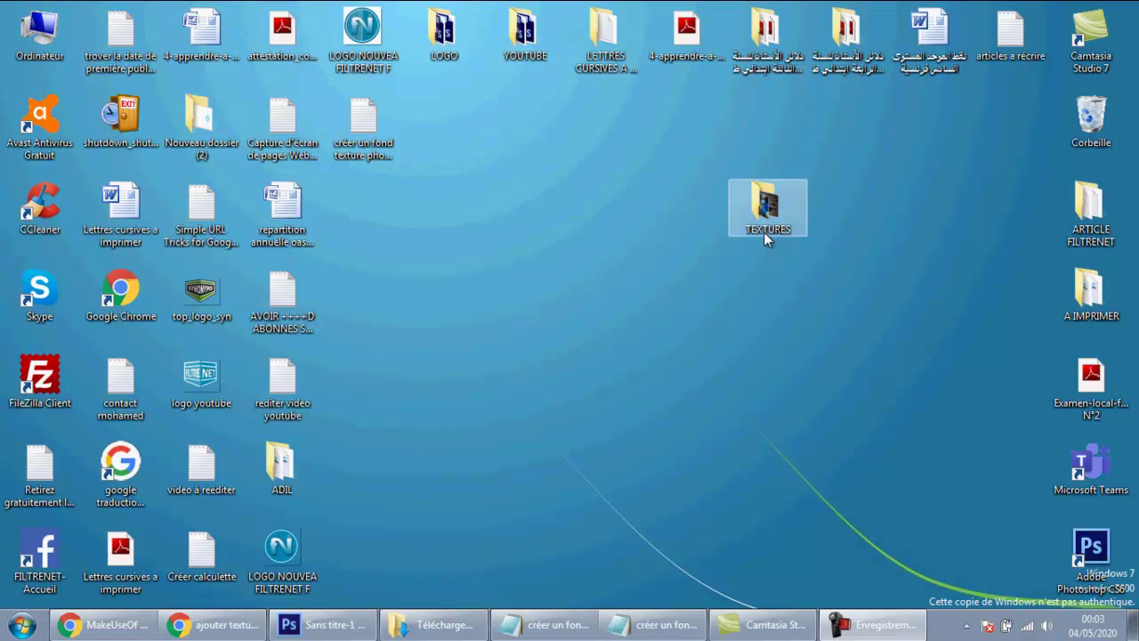
Open the TEXTURES folder on the desktop to look over its texture images, and close it again
double_click(768, 212)
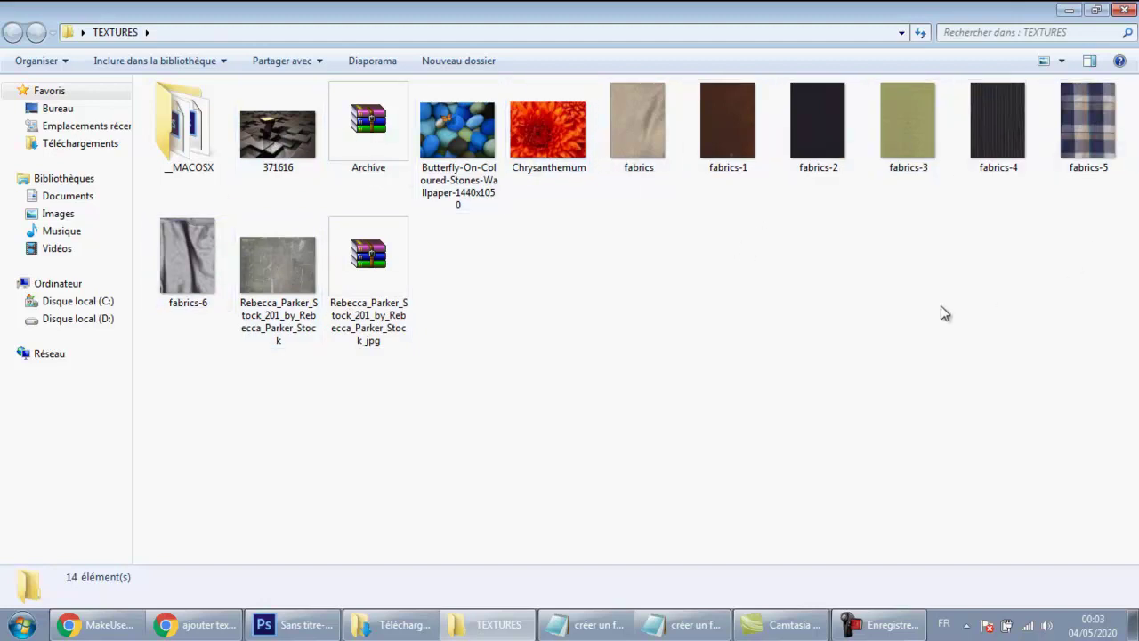
left_click(1129, 11)
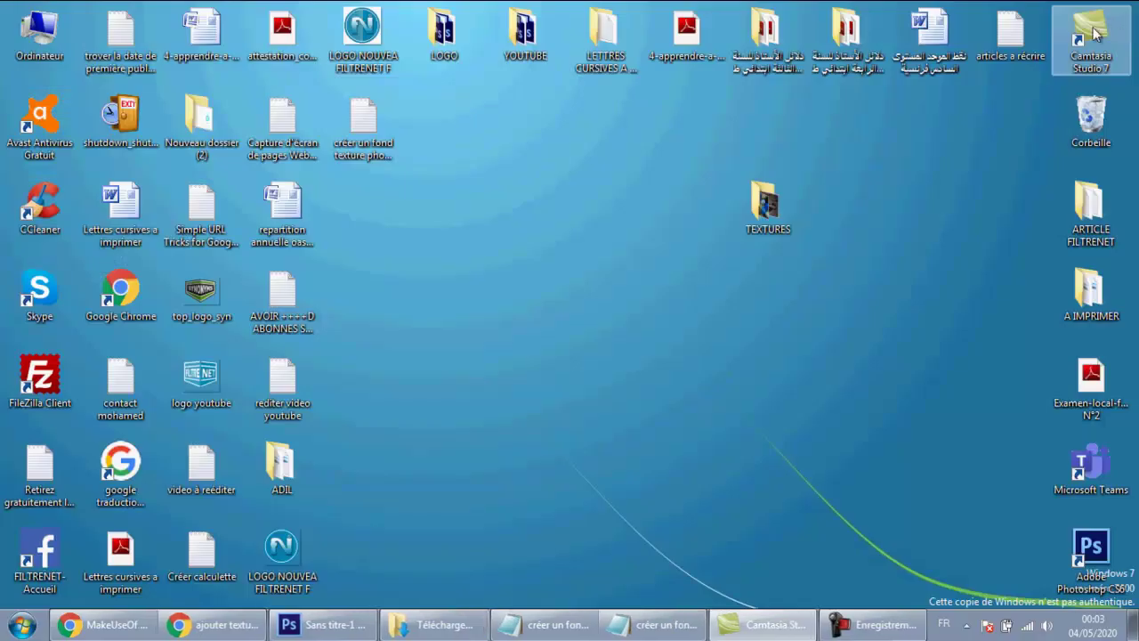
Open a blank Notepad document, dismiss the licence notice and narrow the window from both sides
left_click(25, 629)
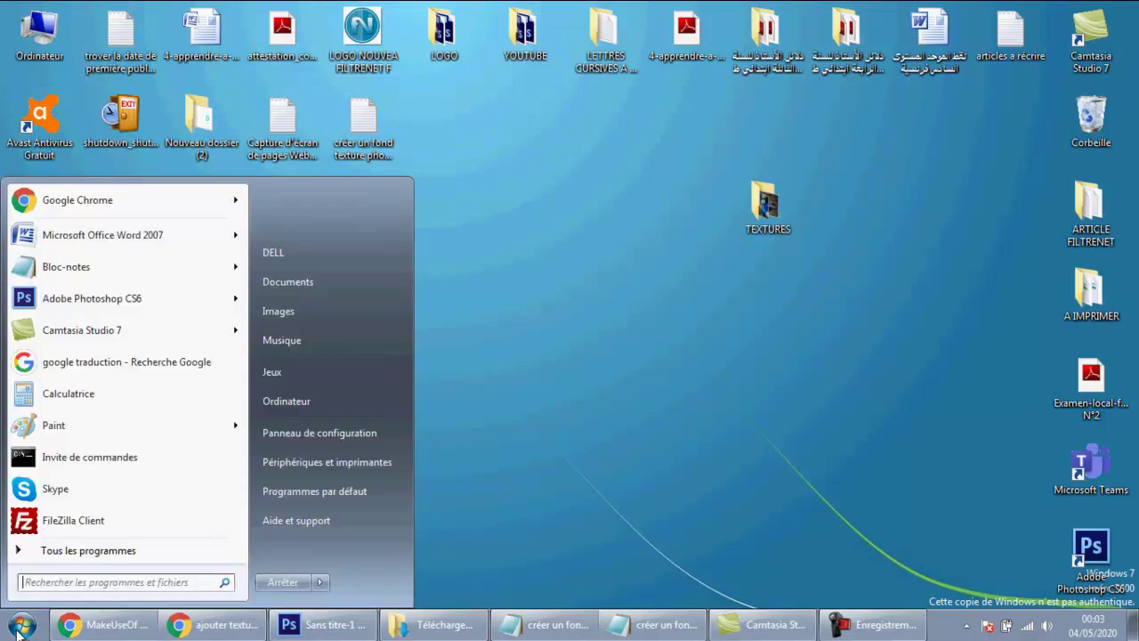
left_click(96, 268)
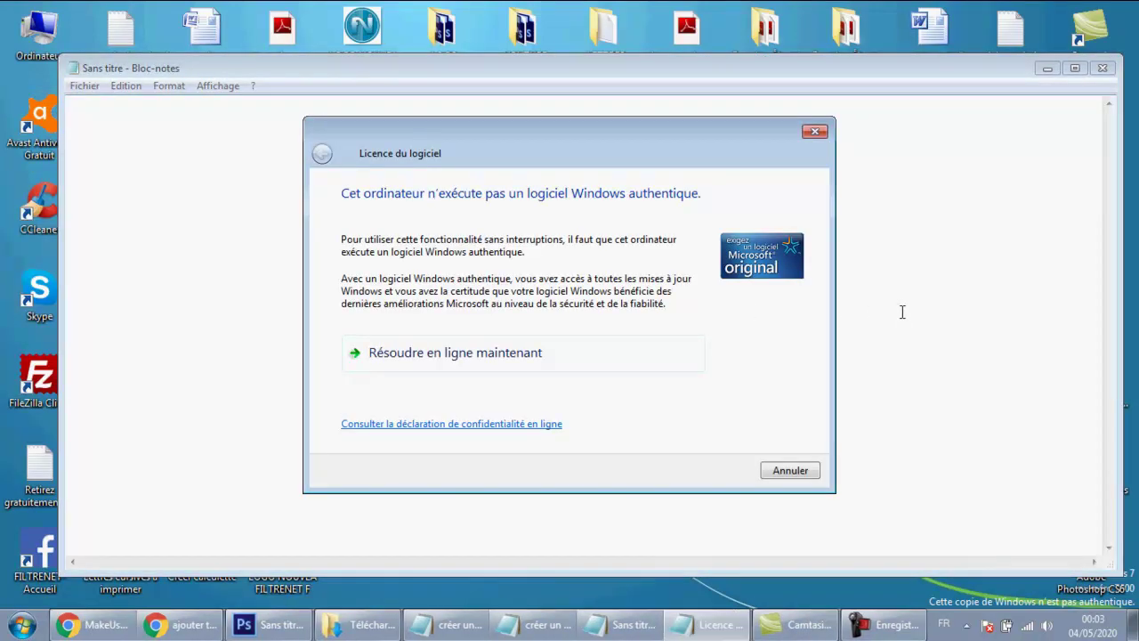
left_click(816, 131)
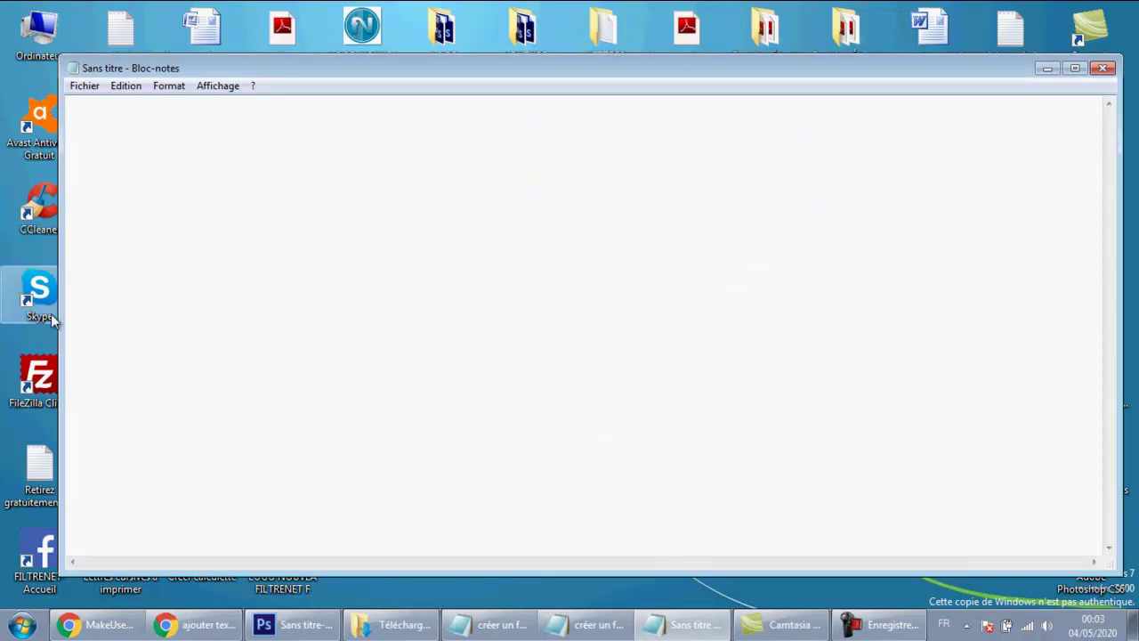
left_click_drag(57, 316, 407, 316)
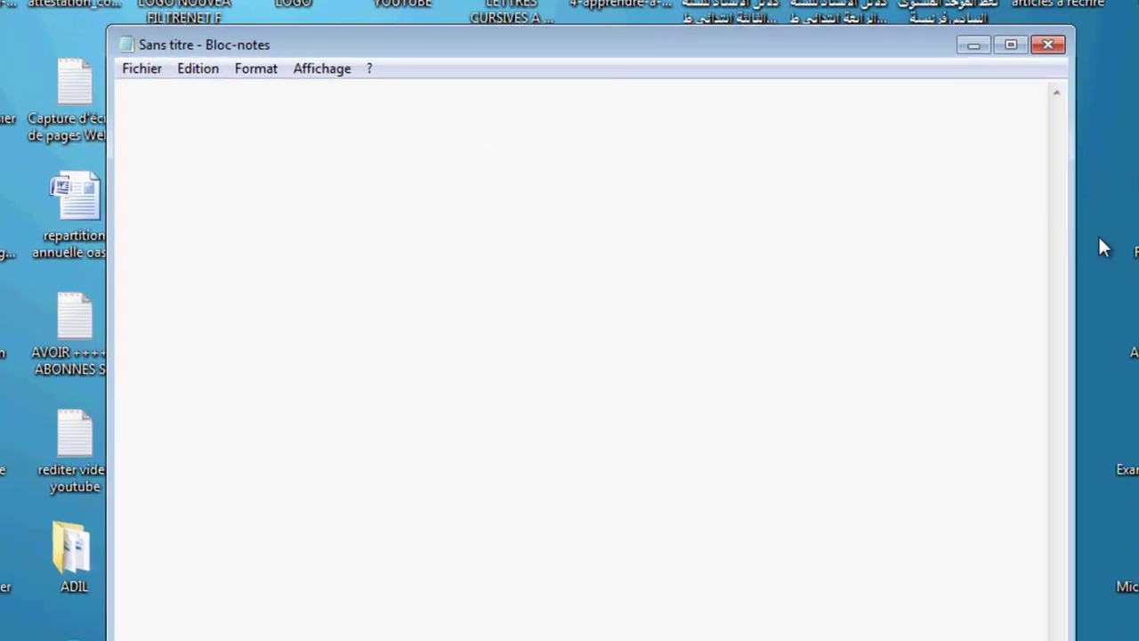
left_click_drag(1073, 258, 894, 286)
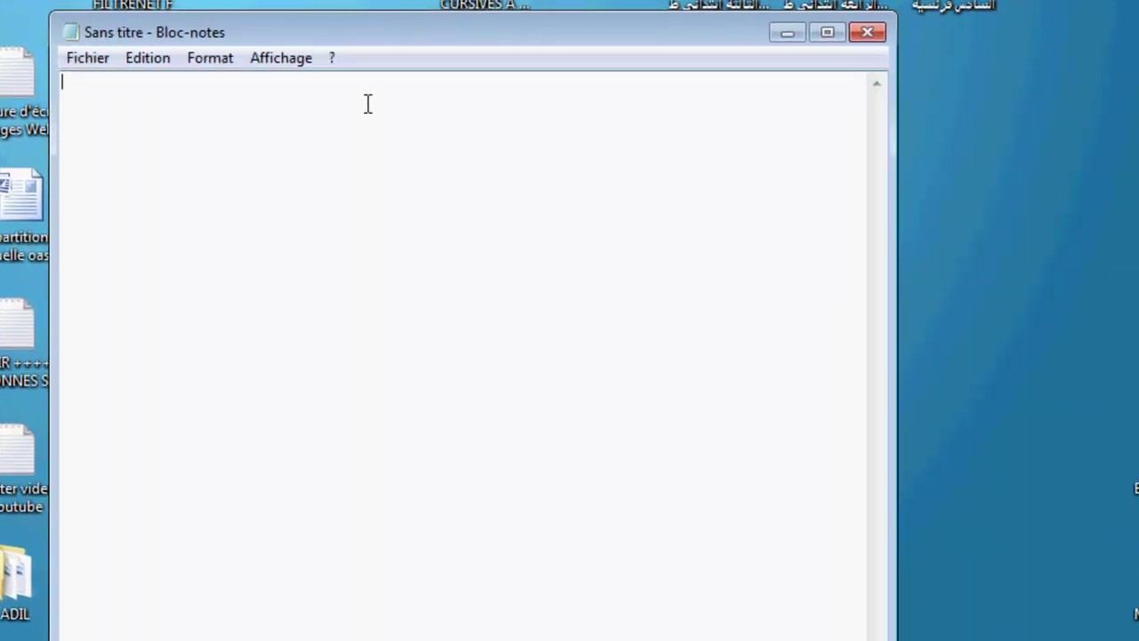
Write the heading "CRERR UN TEXTE AVEC UNE MAGNIFIQUE TEXTURE AVEC PHOTOSHOP" in the blank note
type("CRERR UN ")
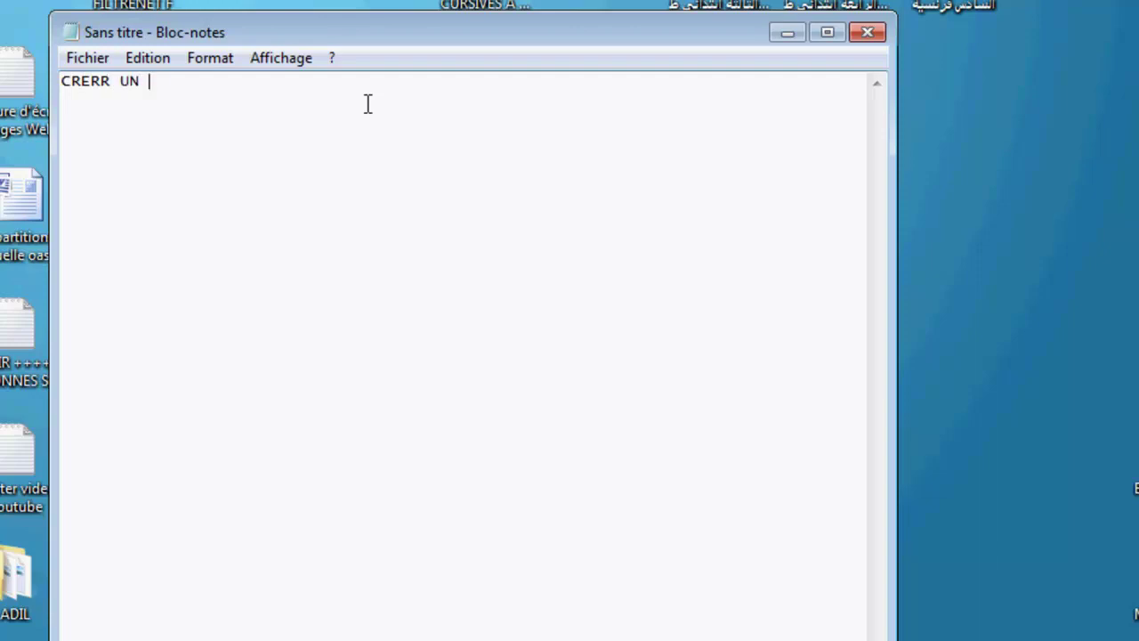
type("TEXTE")
type("AVEC")
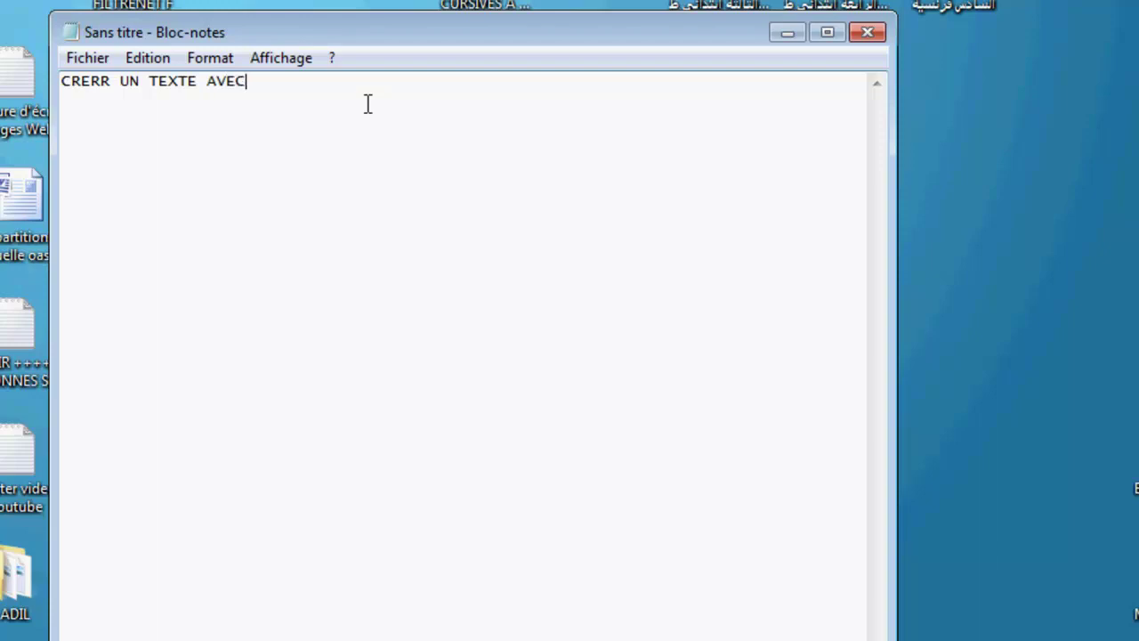
type(" UNE MAGNIFI")
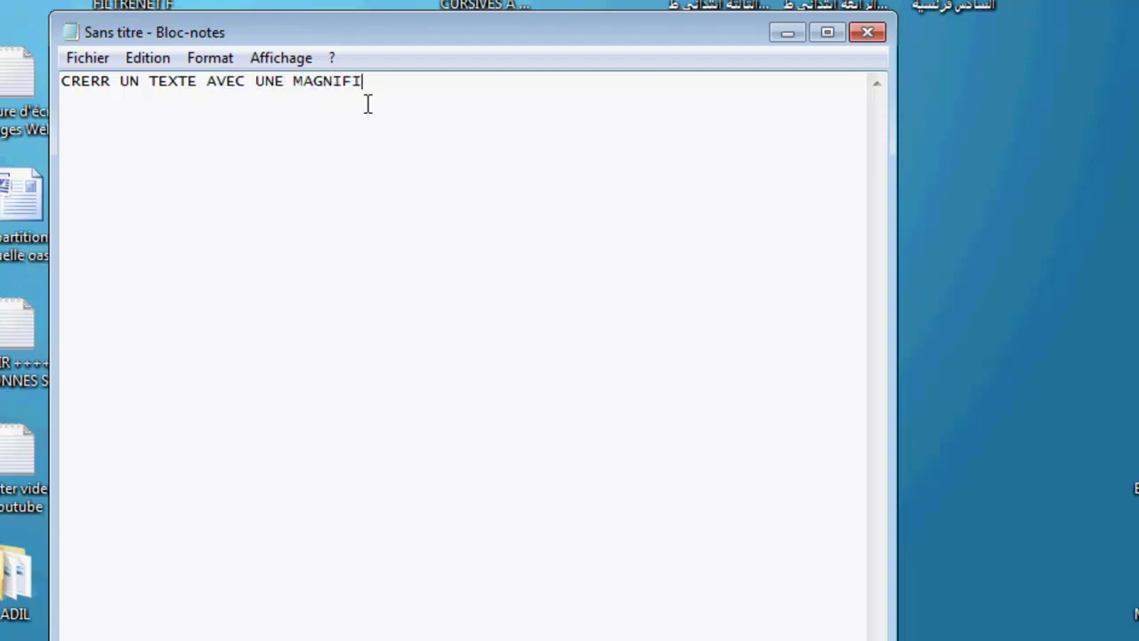
type("QUE TEXTURE ")
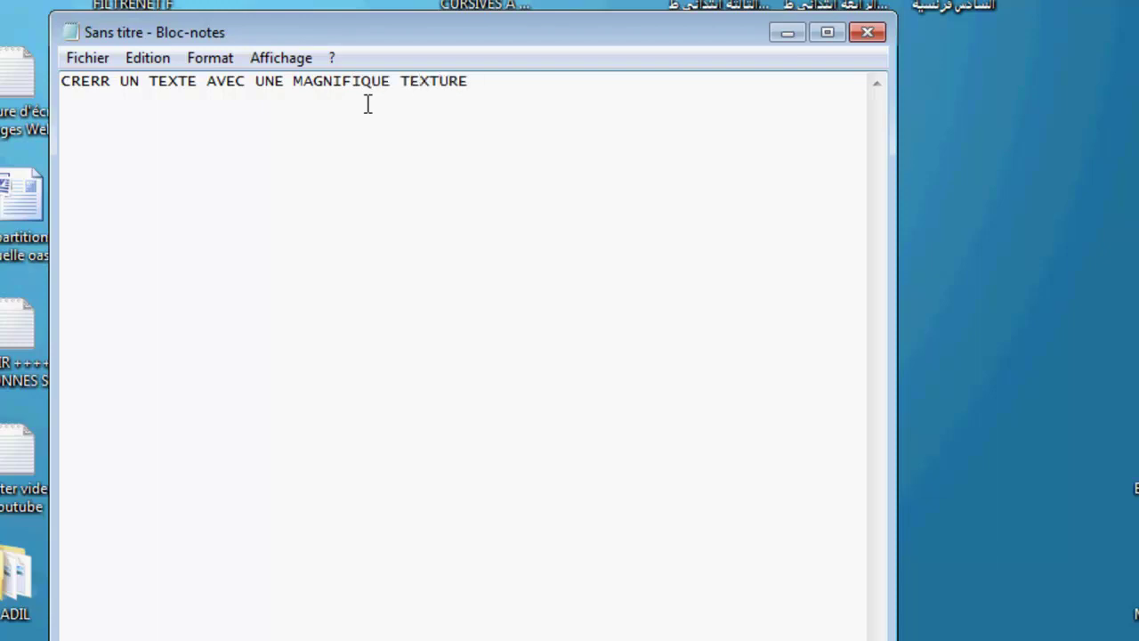
type("AVEC PHOTOSHOP")
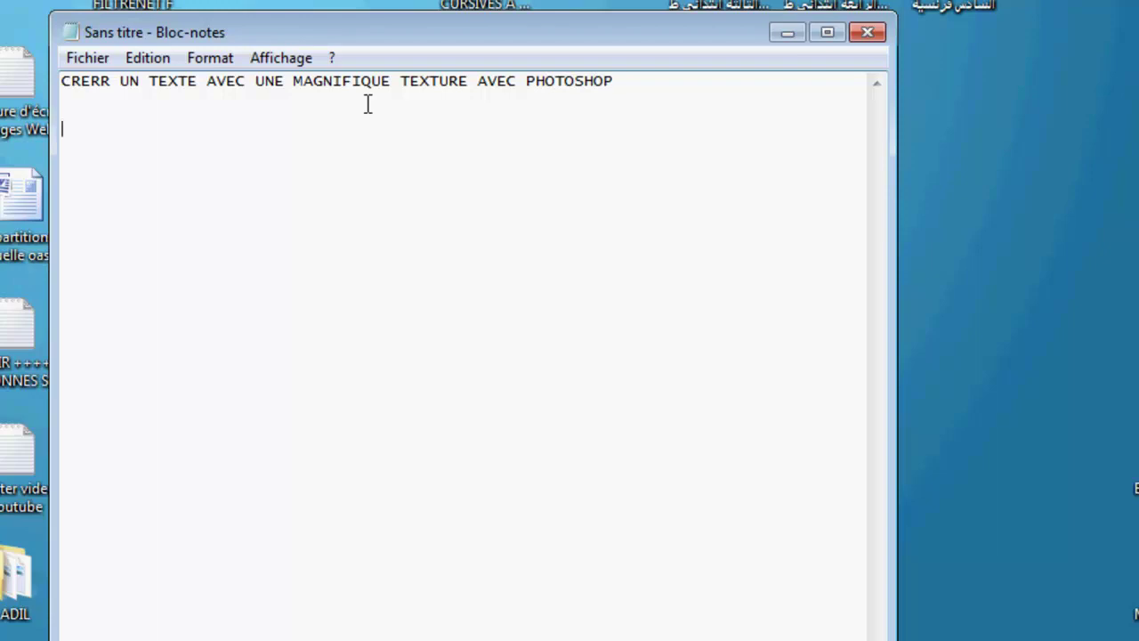
Add the lines "------ c FACILE" and "suivez avec moi alors" below the heading, and close the note without saving
type("666")
key("BackSpace")
key("BackSpace")
key("BackSpace")
type("------ c FACILE")
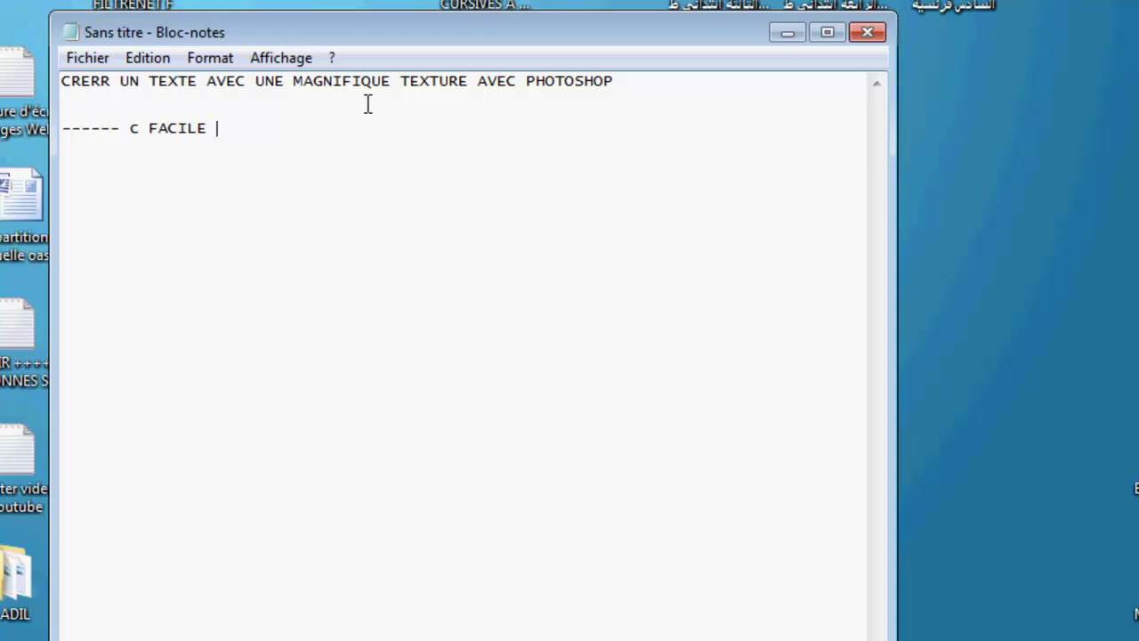
key("Return")
key("Return")
type("suivez avec mo")
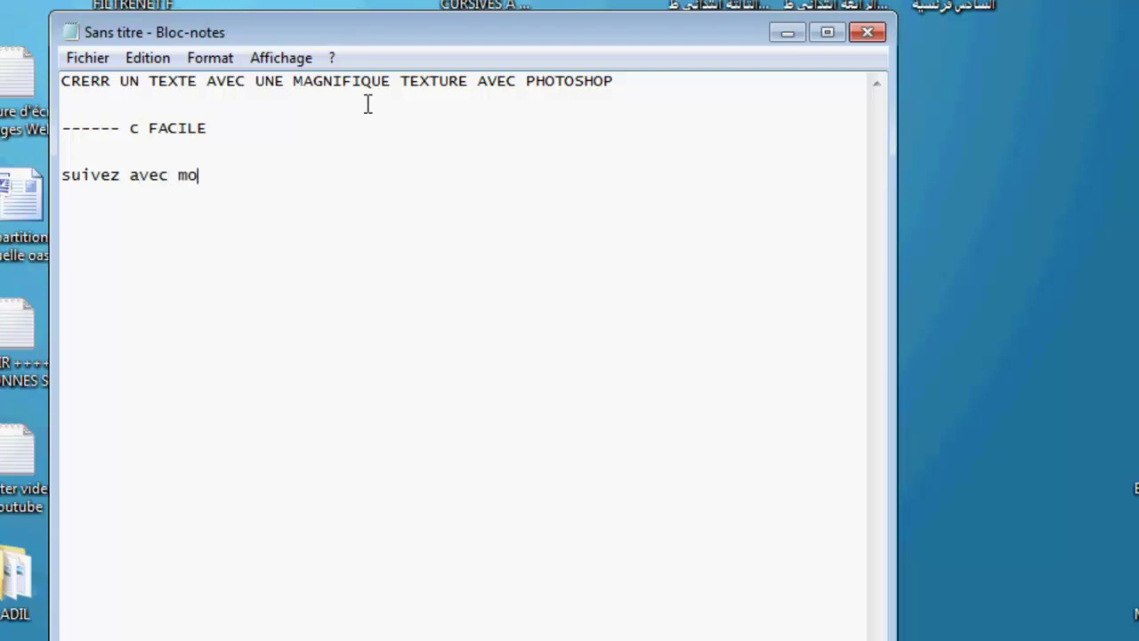
type("i alors")
left_click(866, 36)
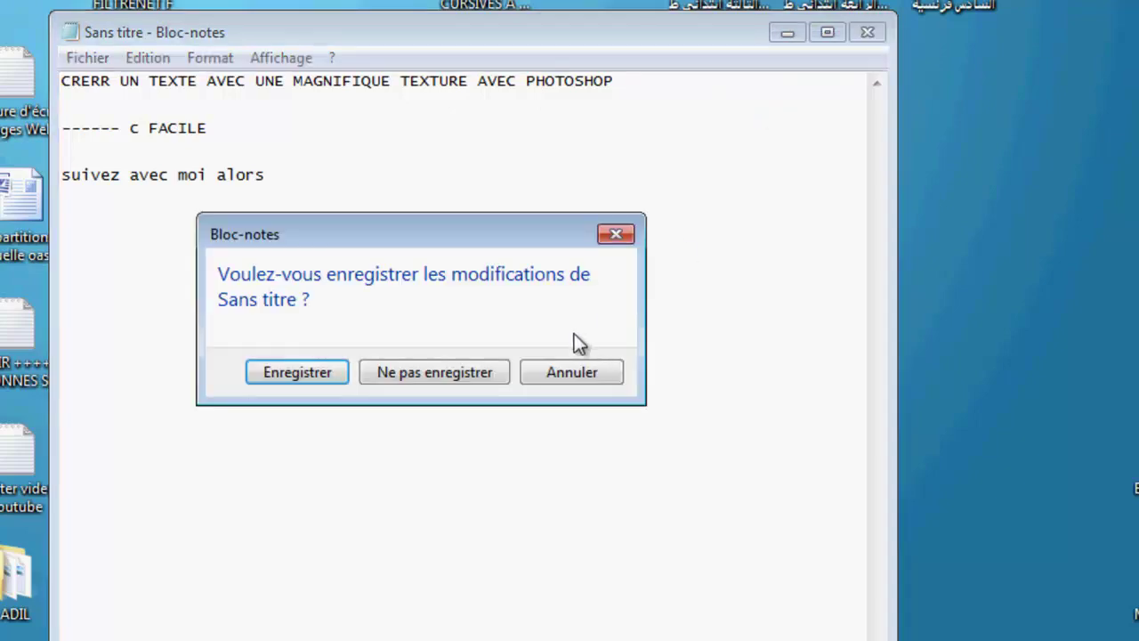
left_click(426, 374)
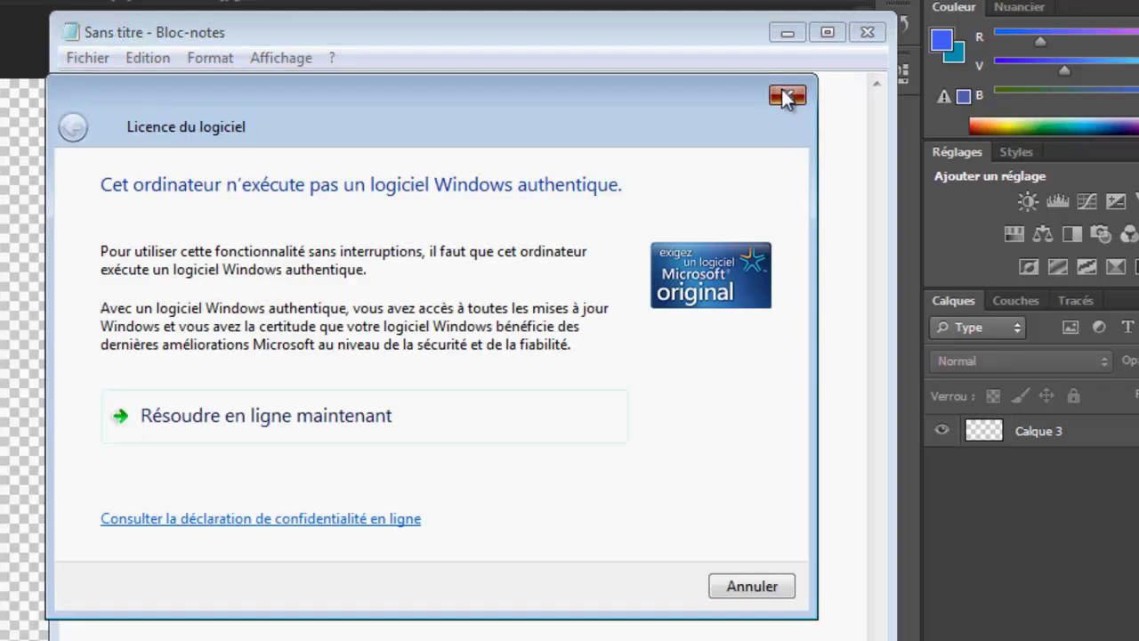
Dismiss the licence notice over the new blank note and write "OUVREZ VOTRE LOGICIEL PHOTOSHOP" as its first line
left_click(788, 96)
type("o")
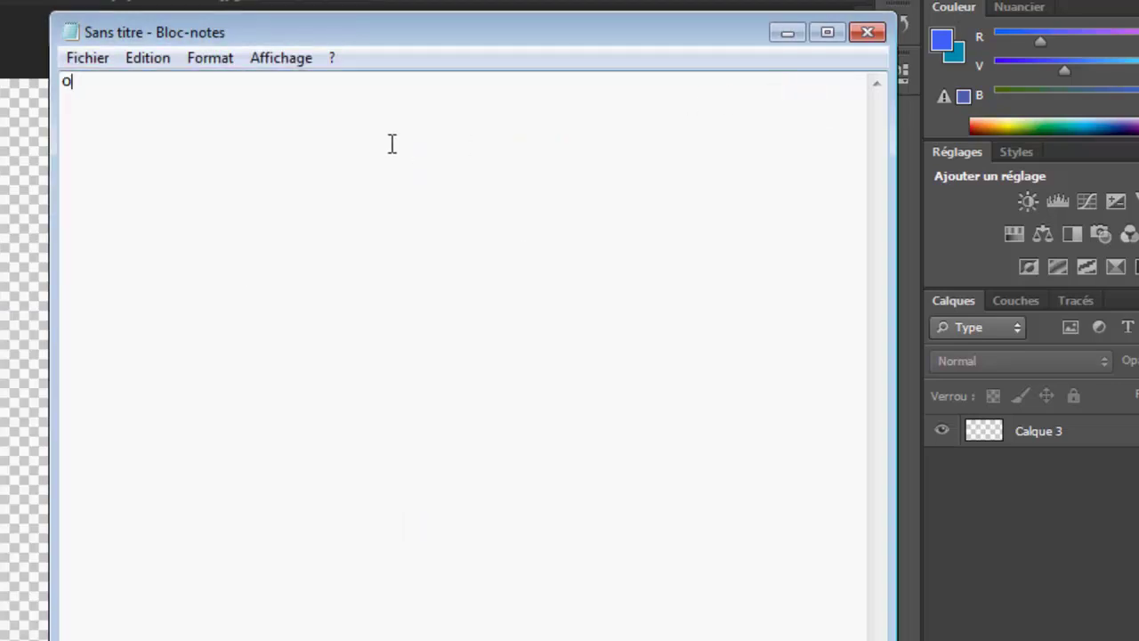
key("BackSpace")
type("OUVREZ VOTRE ")
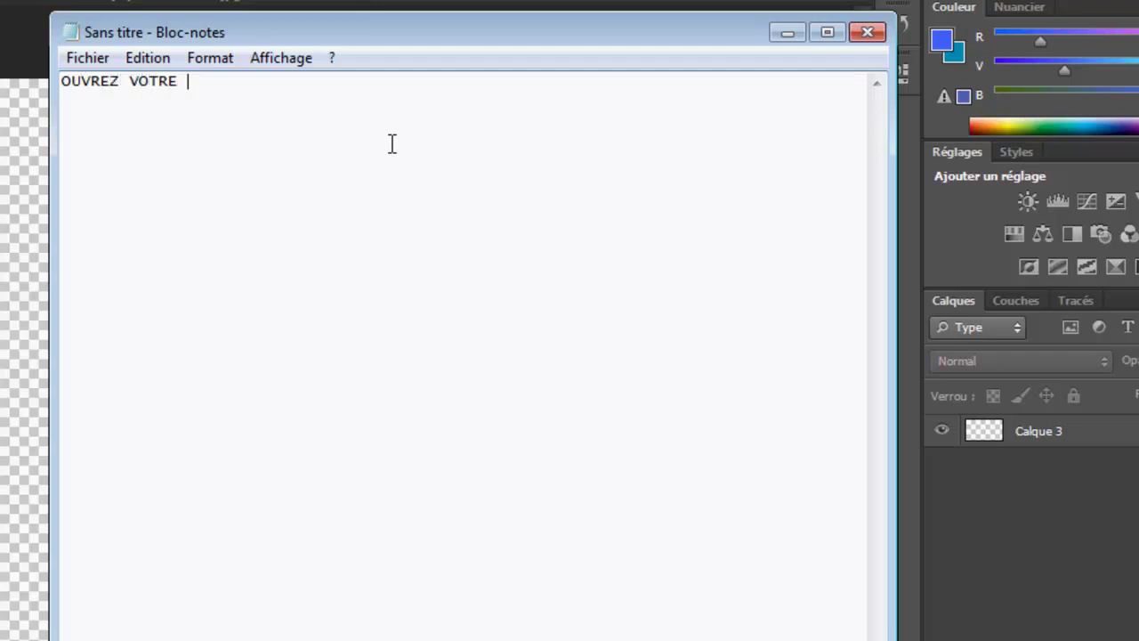
type("LOGICIEL P")
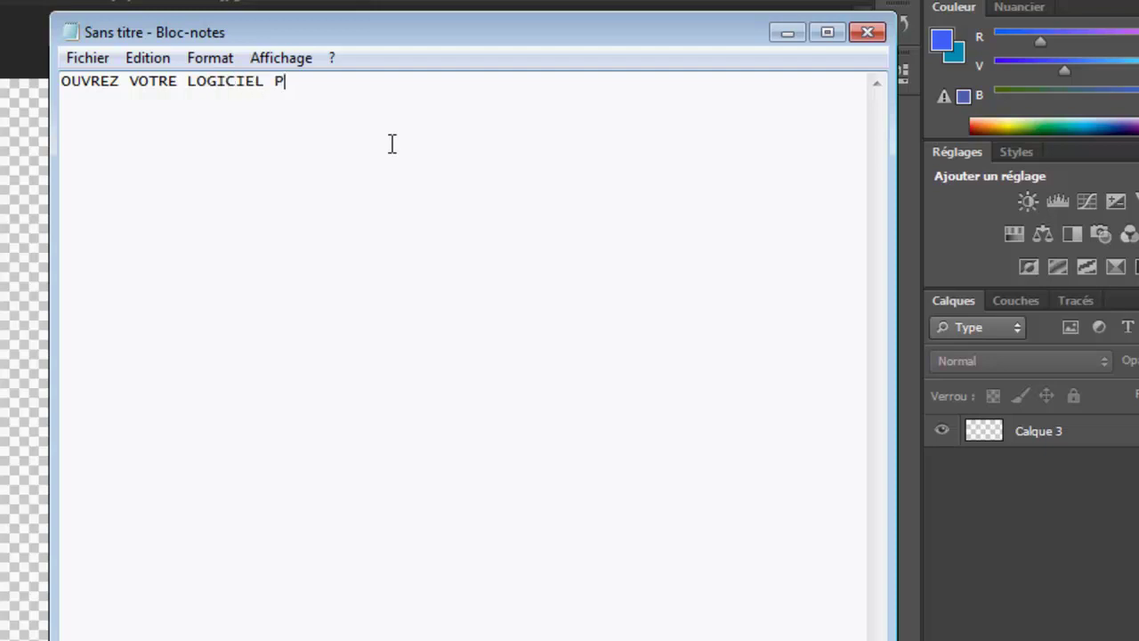
type("HOTOSHOP")
key("Return")
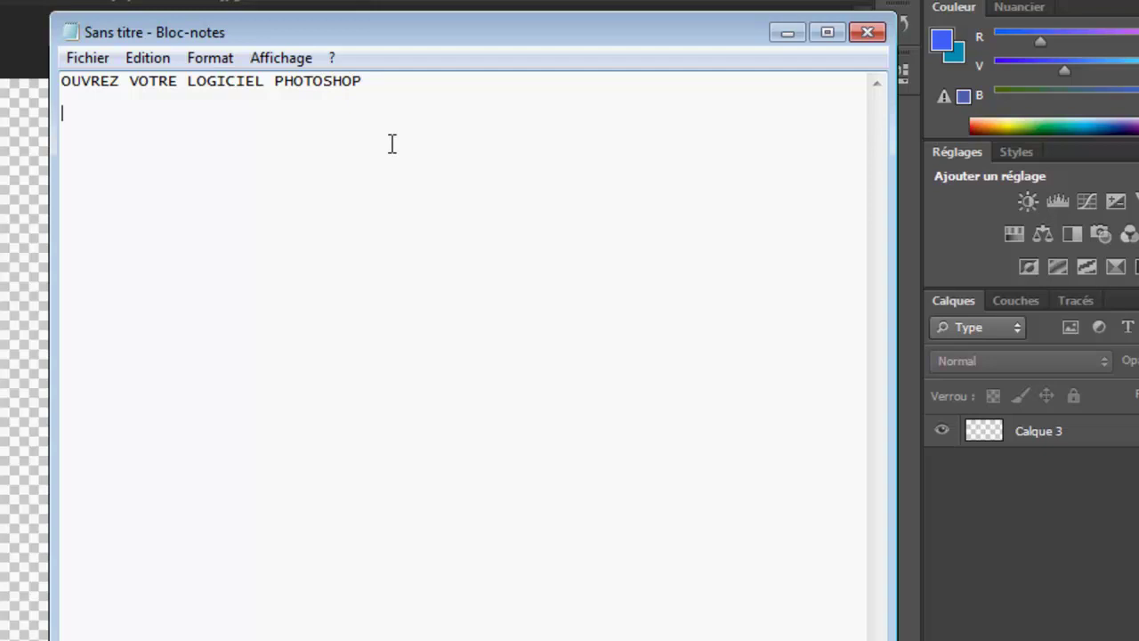
Add the line "CREER UN NOUVEAU DOCUMENT OU CALQUE" and briefly show the Photoshop canvas behind the note
type("CREER UN N")
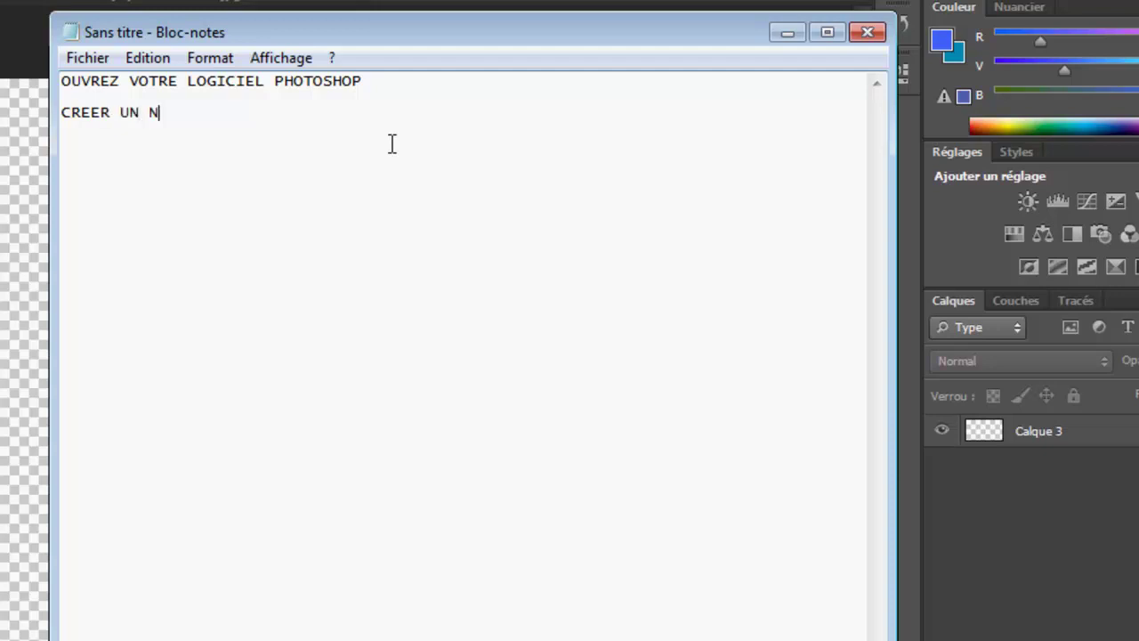
type("OUVEAU DOCU")
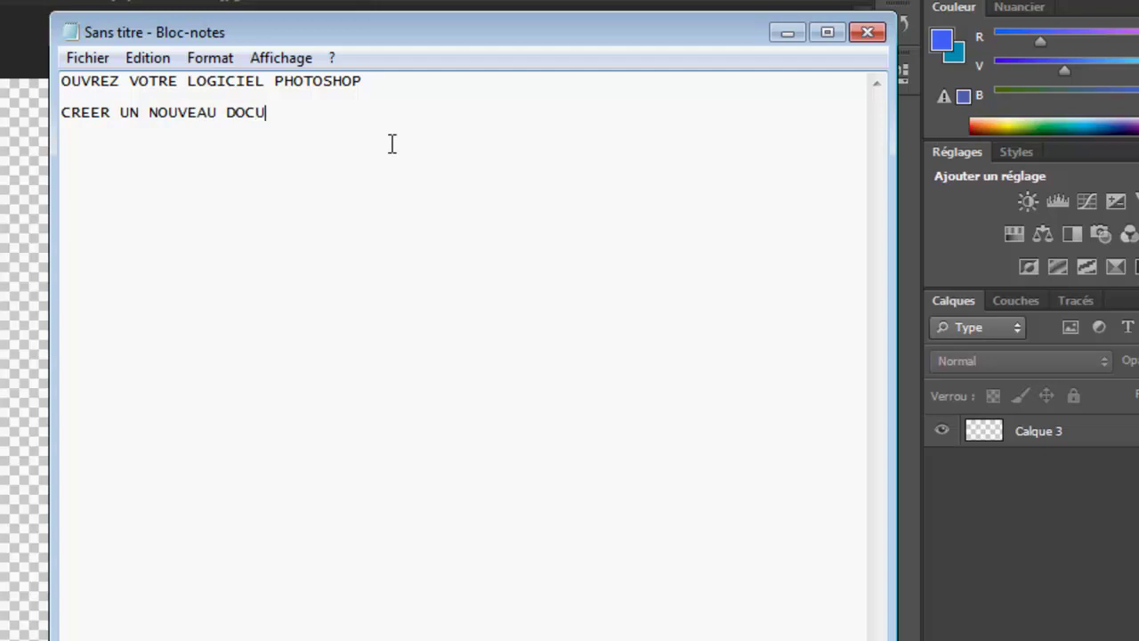
type("MENT OU CAL")
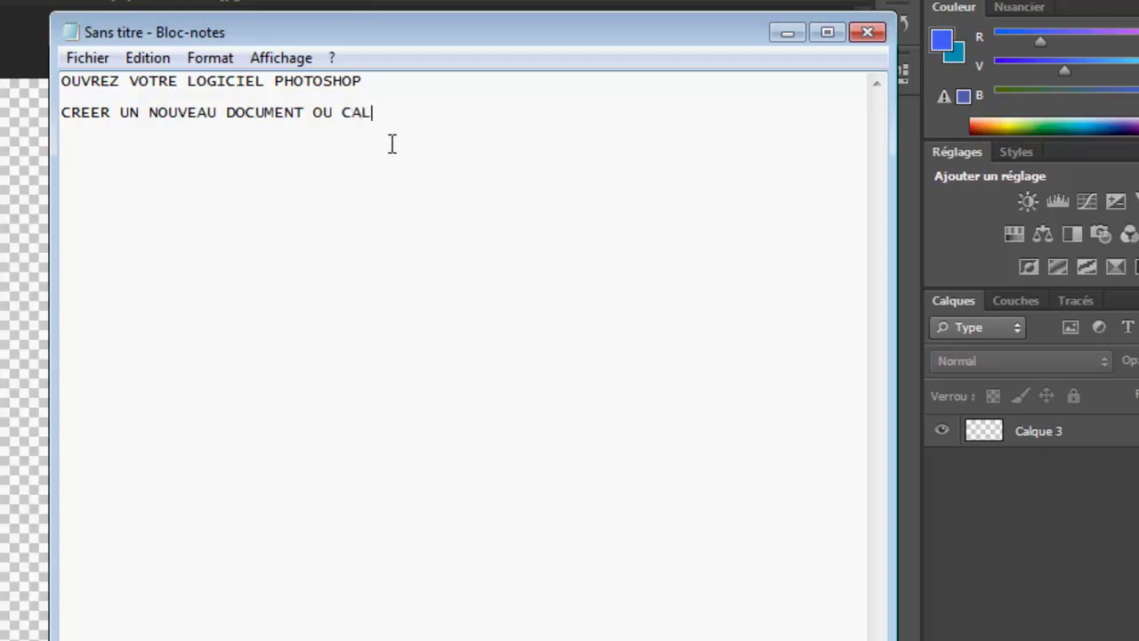
type("QUE")
left_click(786, 32)
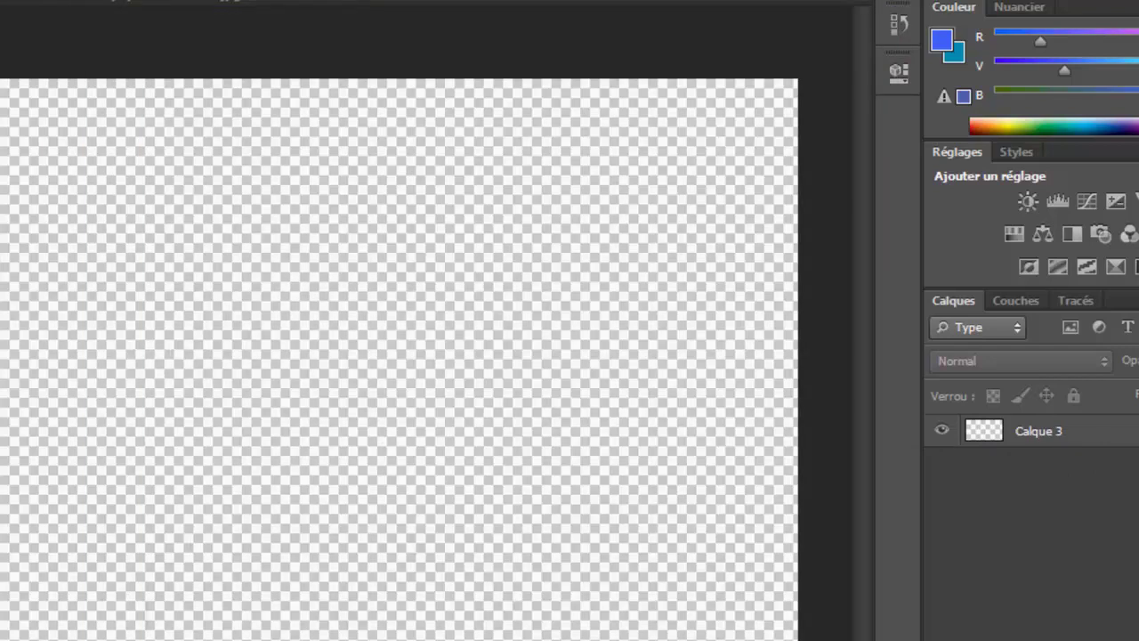
left_click(203, 639)
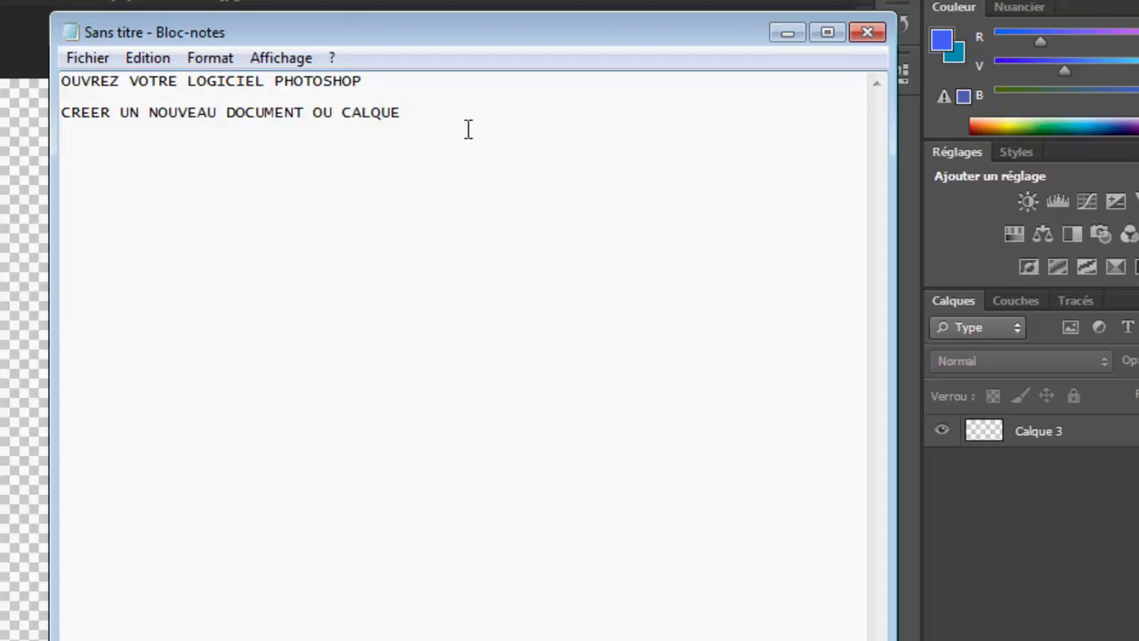
Add the lines "UN TEXTE DE VOTRE CHOIX A TAPER" and "EX: FILTRENET" to the note
type("UN TEXTE DE VOT")
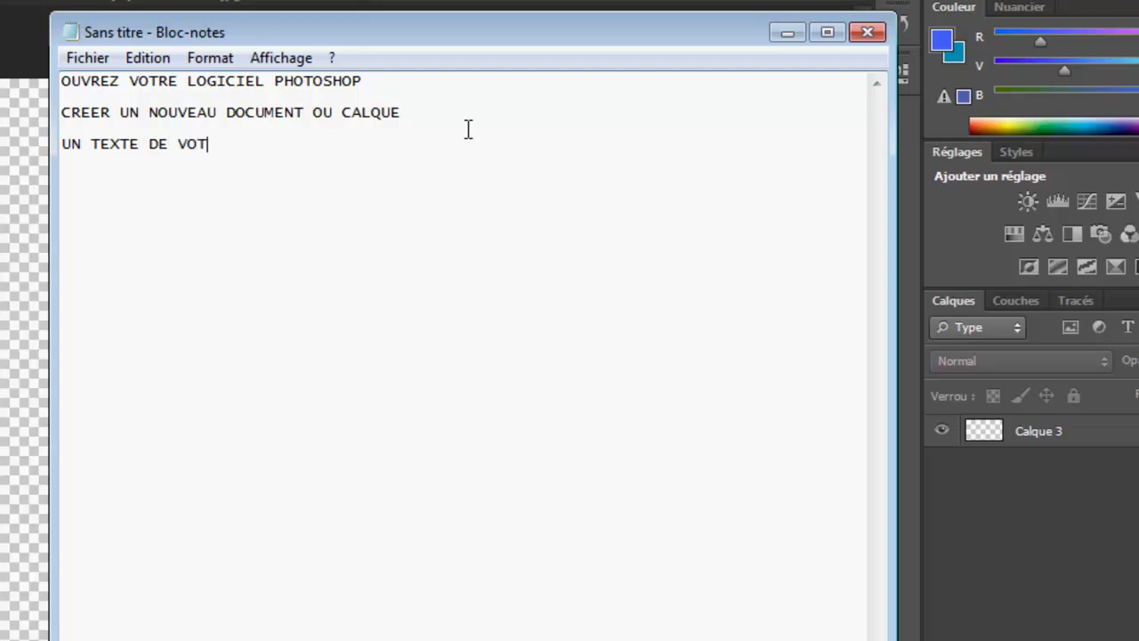
type("RE CHOIX A TAPER")
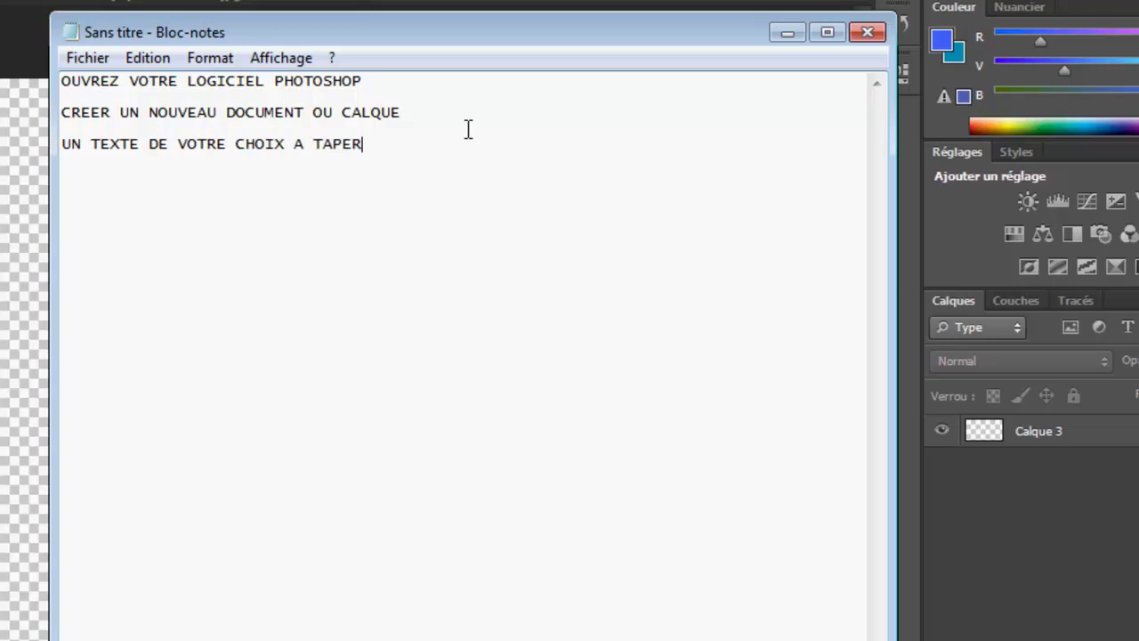
key("Return")
key("Return")
type("EX: FILTRE")
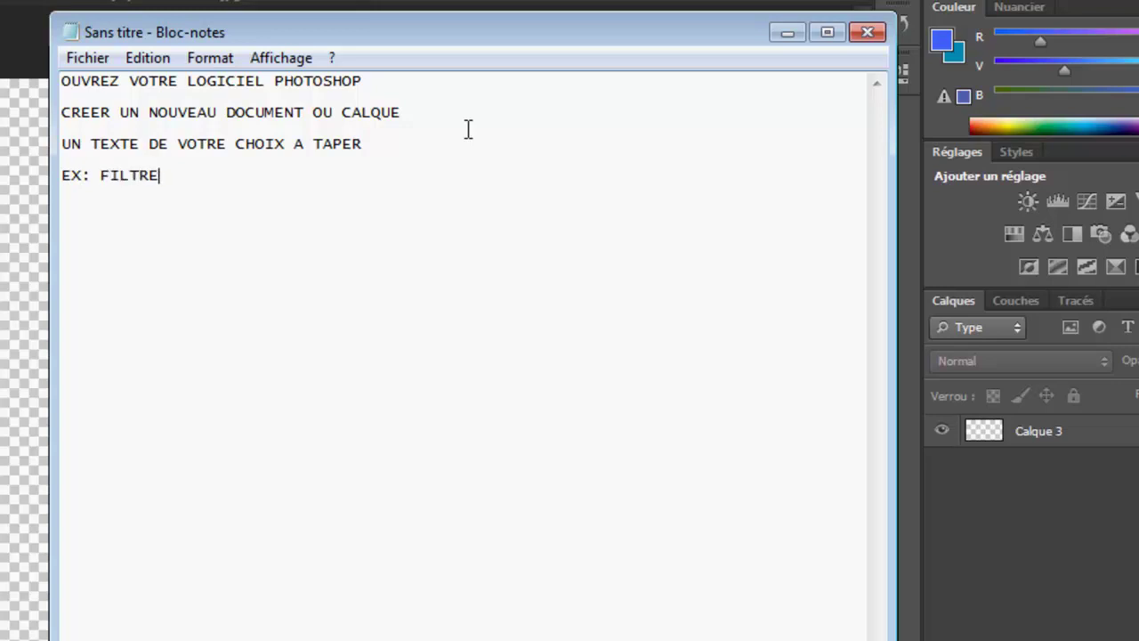
type("NET")
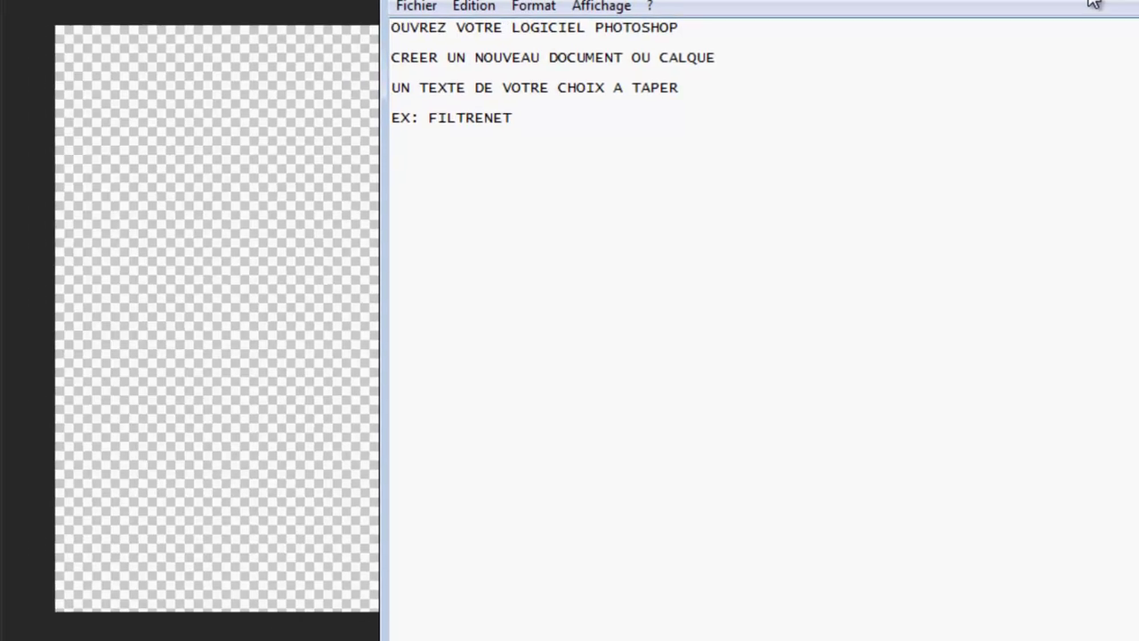
Switch to Photoshop and create a text layer reading "FILTRENET" on the transparent canvas with the Type tool
left_click(988, 6)
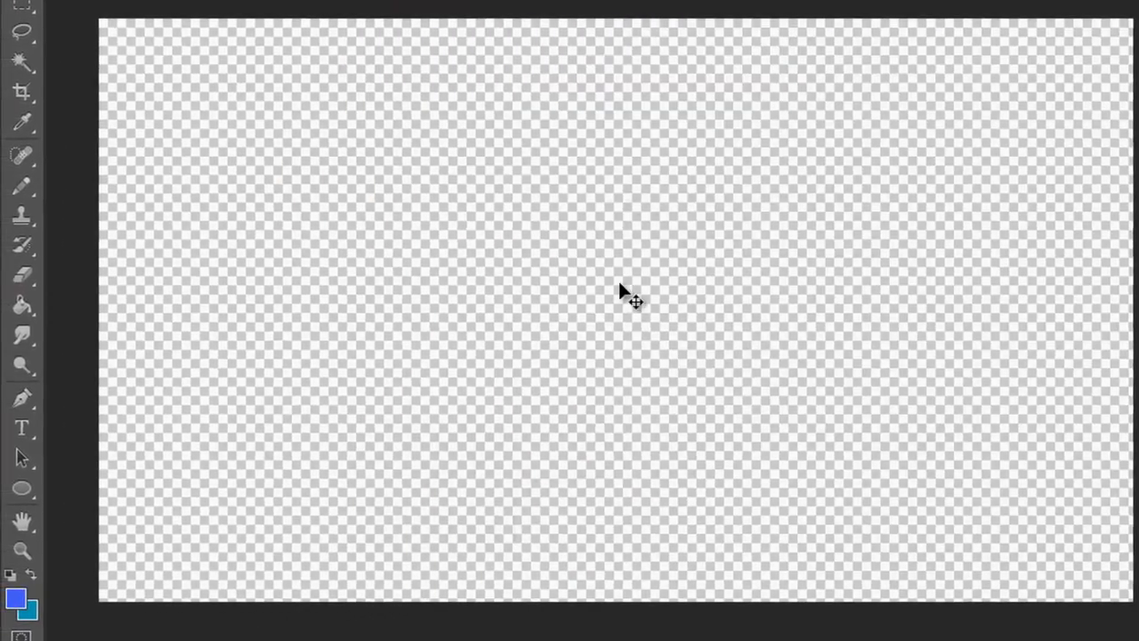
left_click(23, 430)
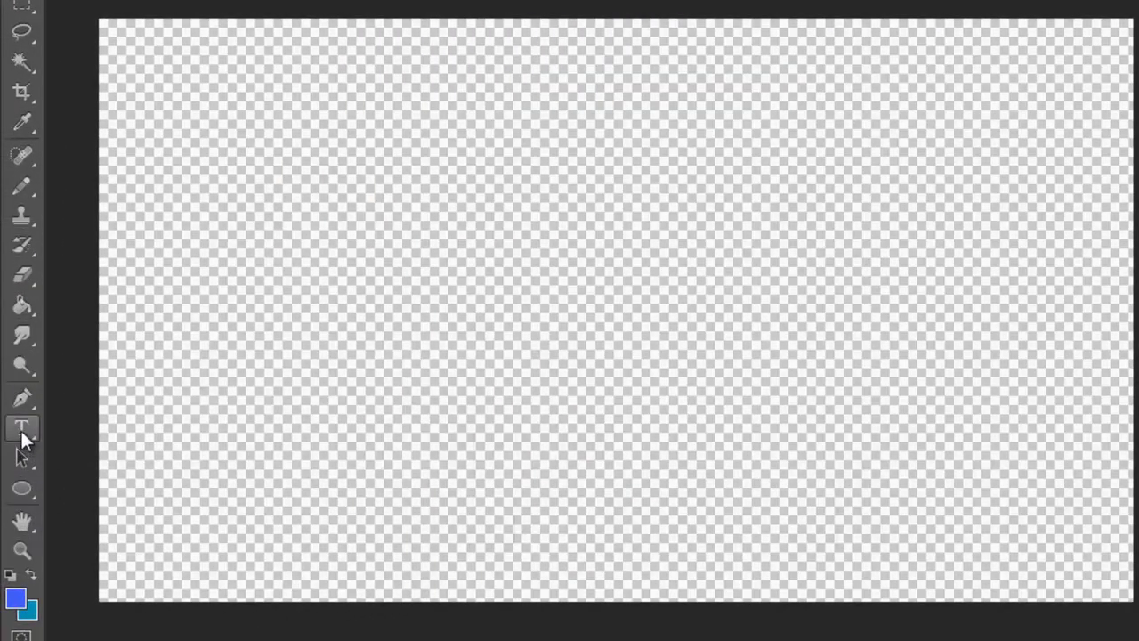
left_click(452, 306)
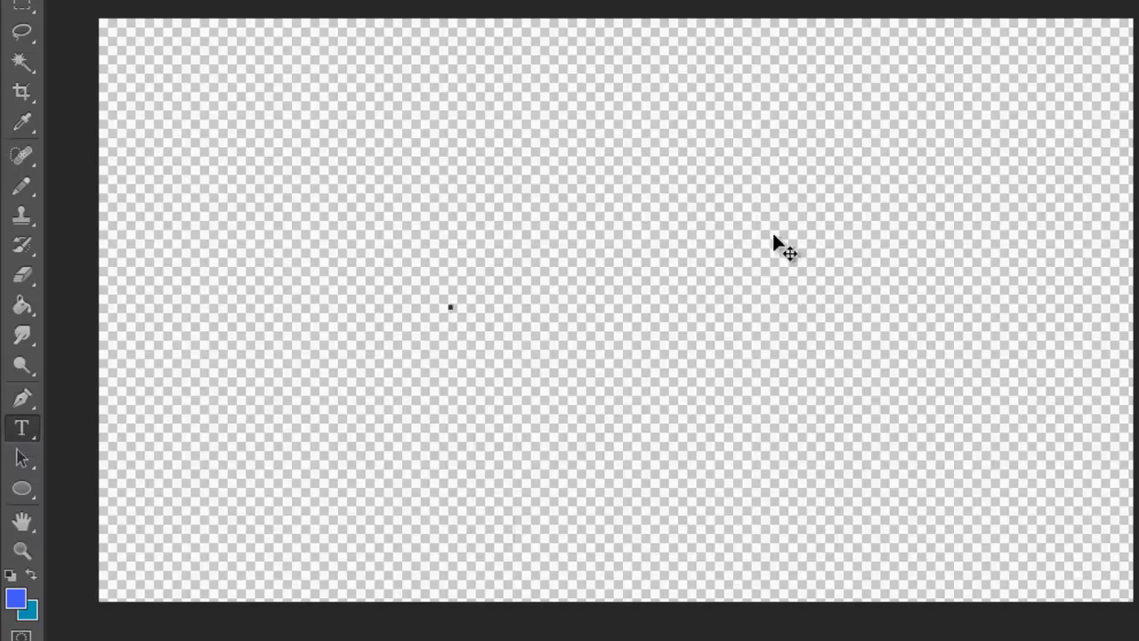
type("FILT")
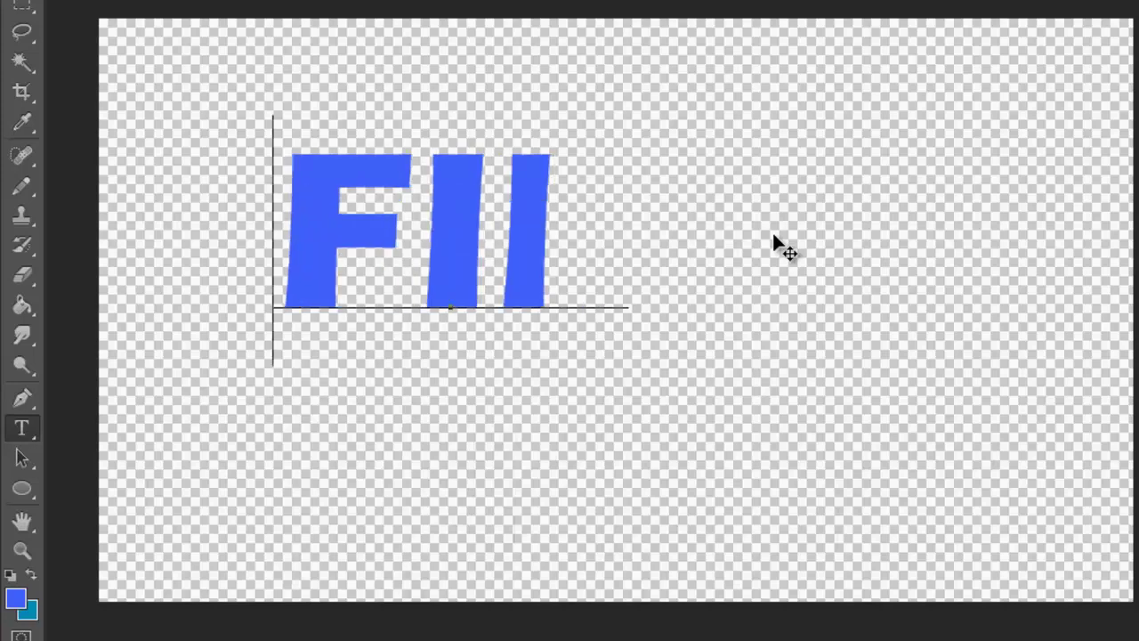
type("RENET")
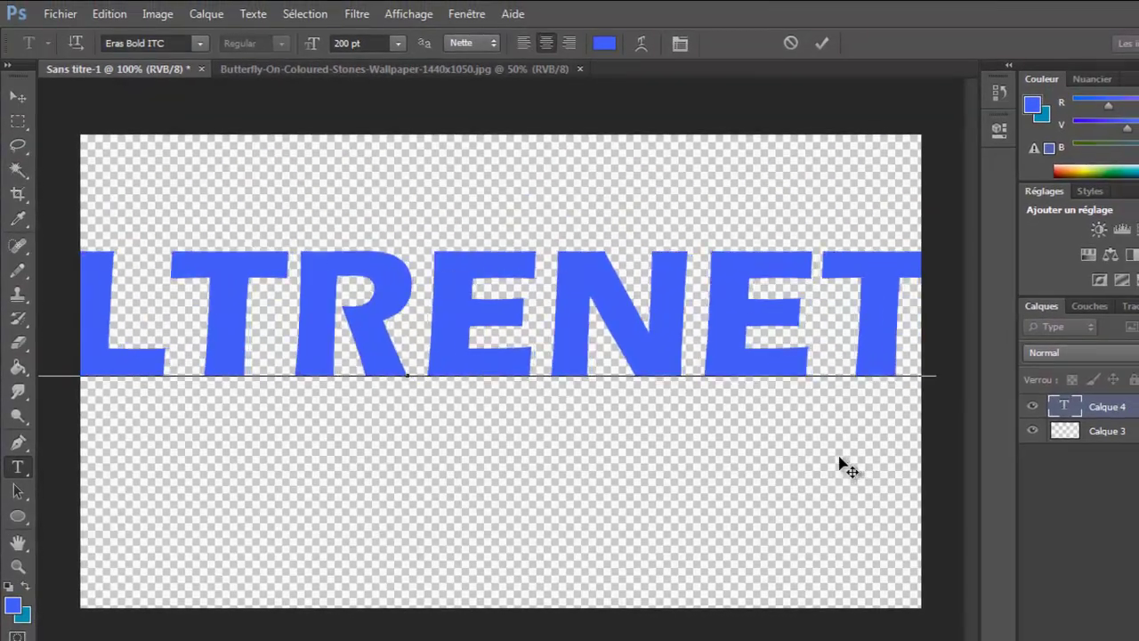
Set the letters after the F in FILTRENET to 150 pt, reposition the text within the canvas and commit it with the Move tool
left_click_drag(886, 303, 2, 312)
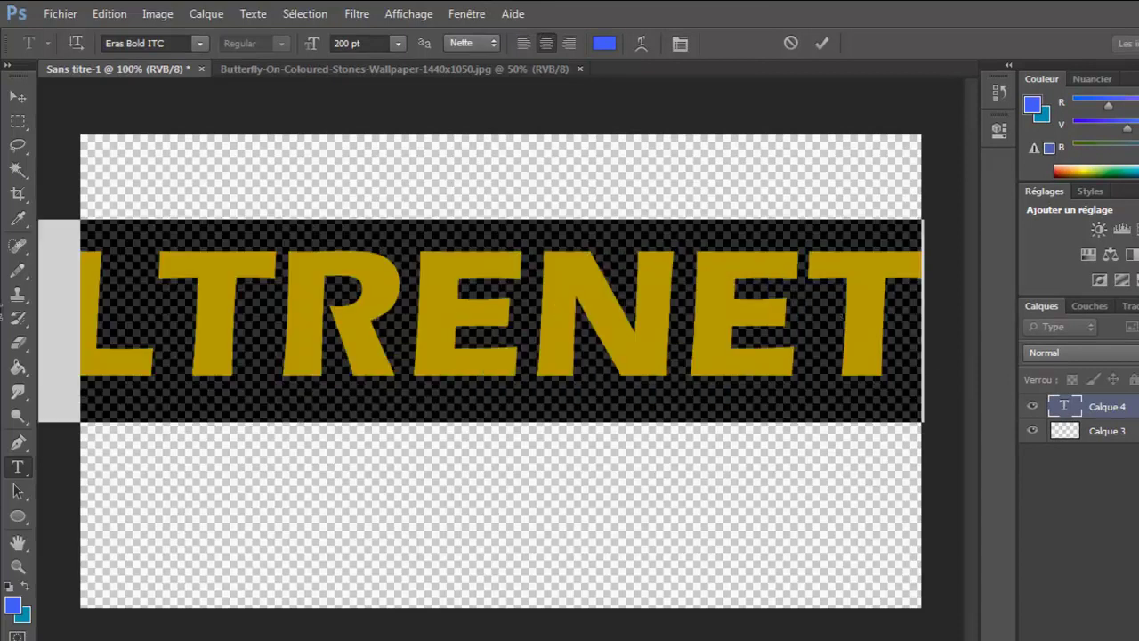
double_click(345, 43)
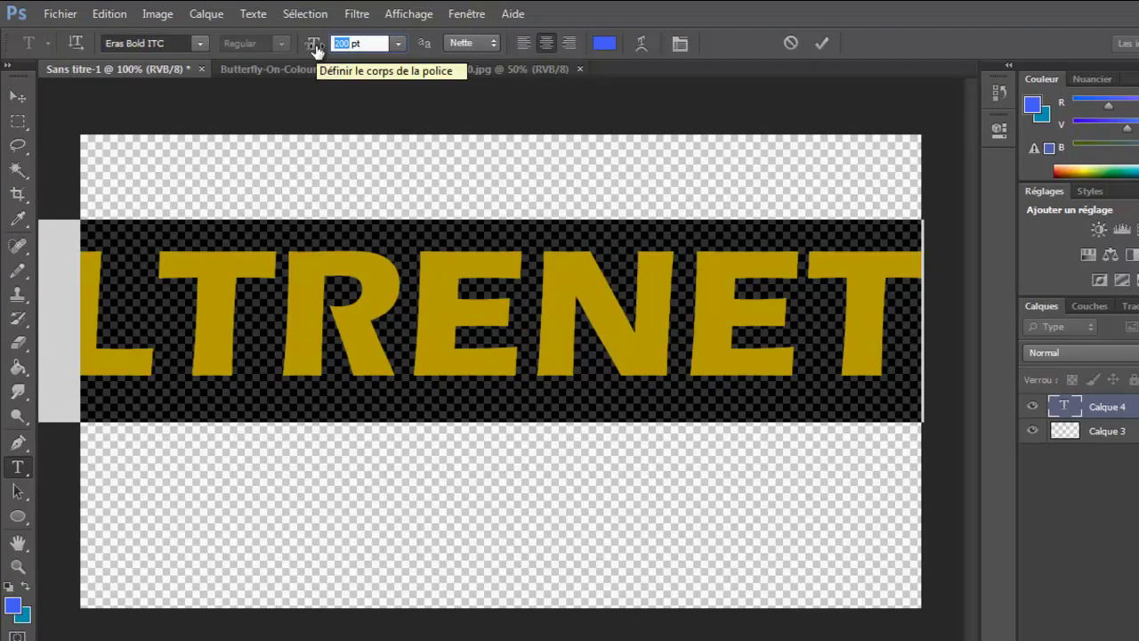
type("150")
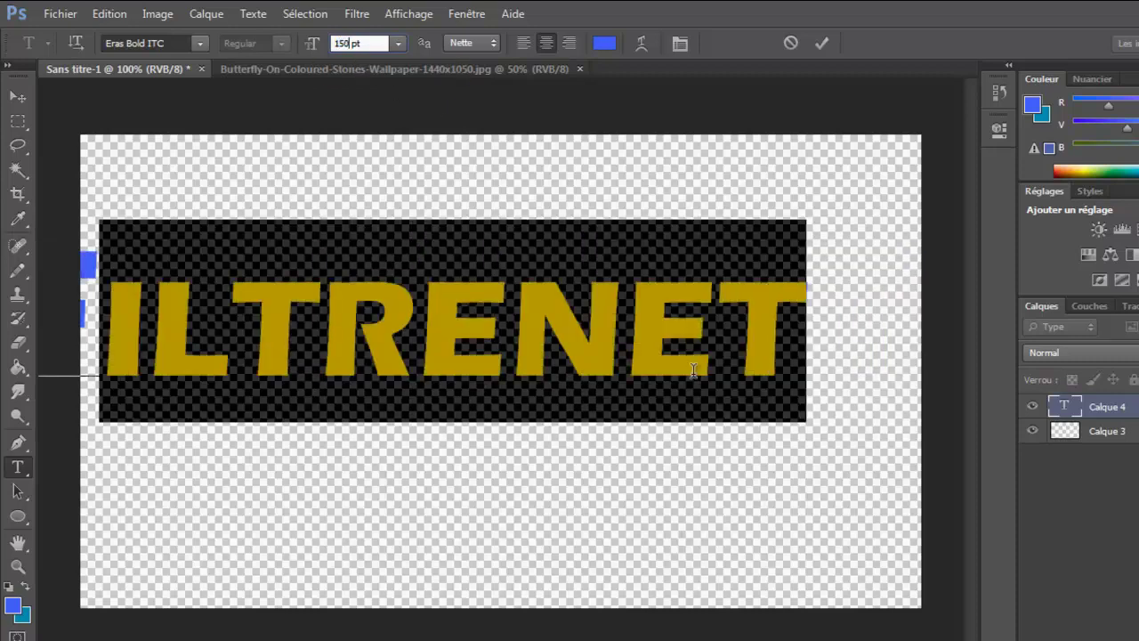
left_click_drag(756, 498, 844, 523)
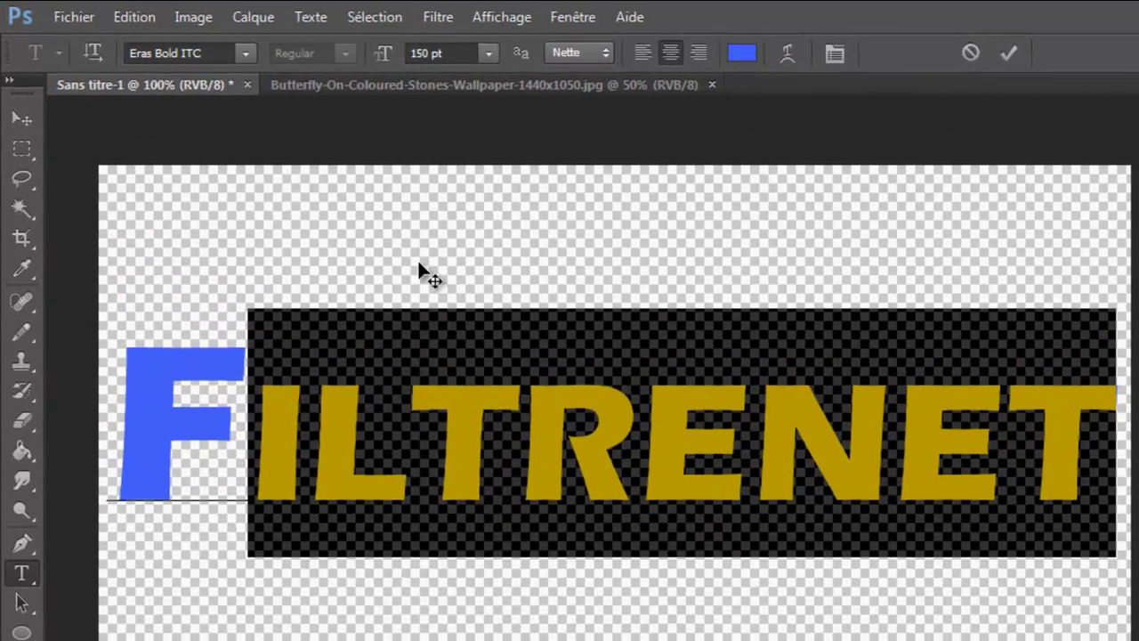
left_click(28, 116)
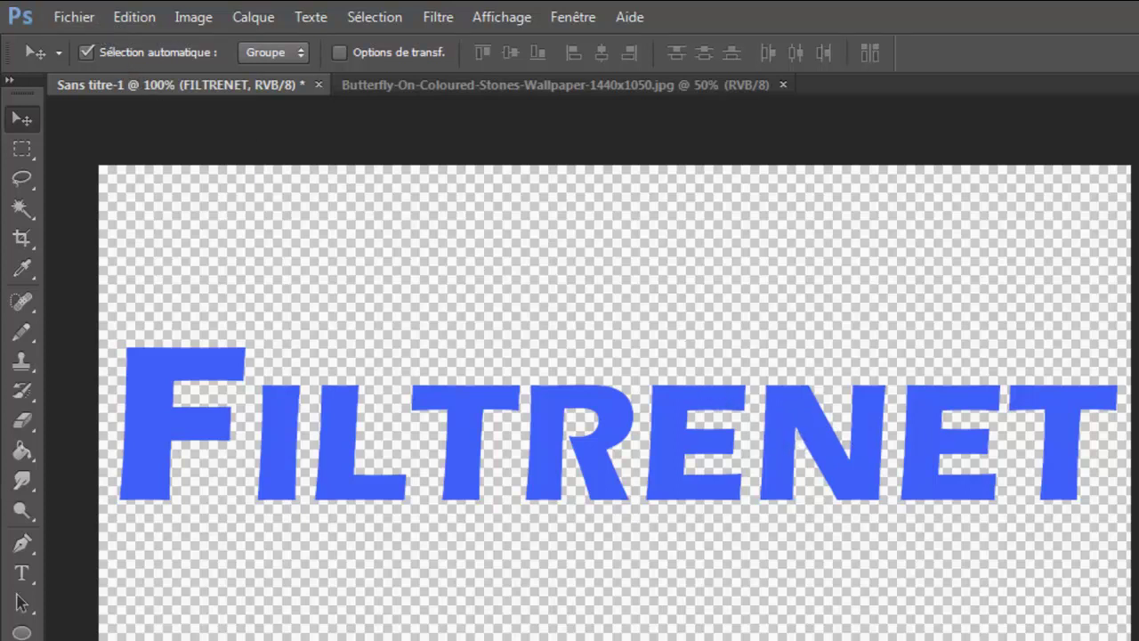
Switch to the Notepad note, add the line "IMPORTER LA TEXTURE DE VOTRE CHOIX" and minimize it
key("alt+Tab")
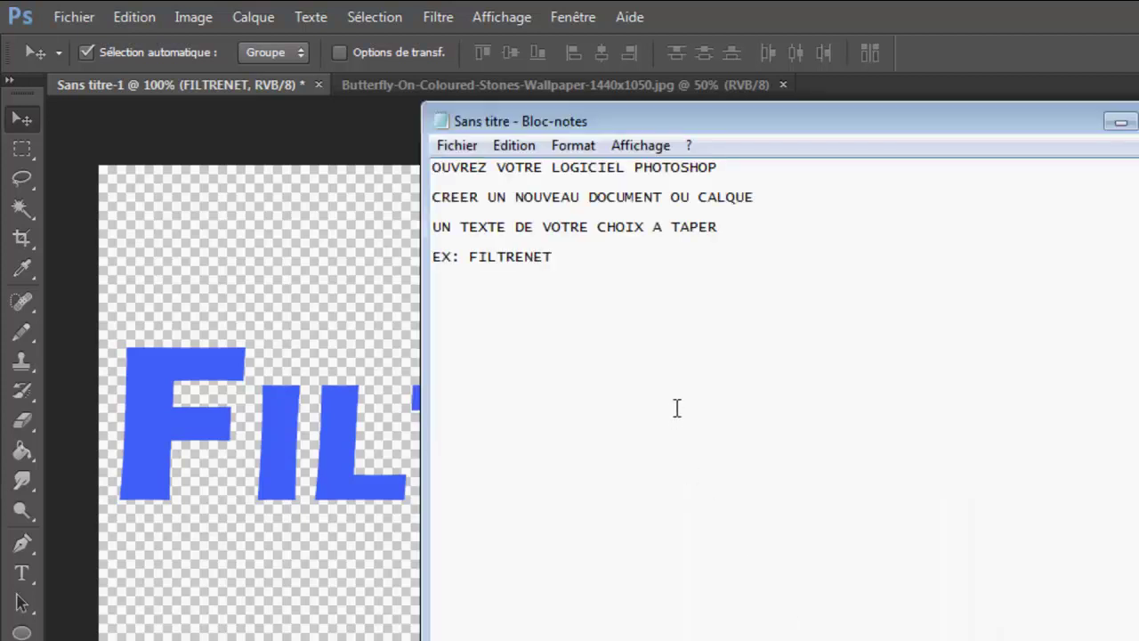
key("Return")
type("IMPORTE")
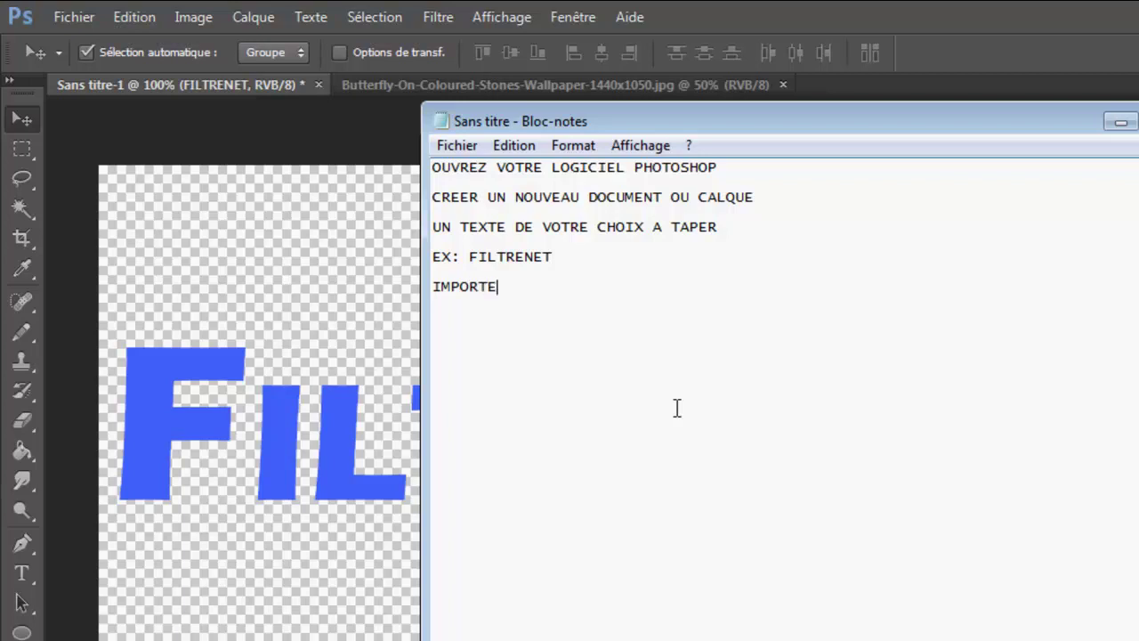
type("R LA TEXTURE D")
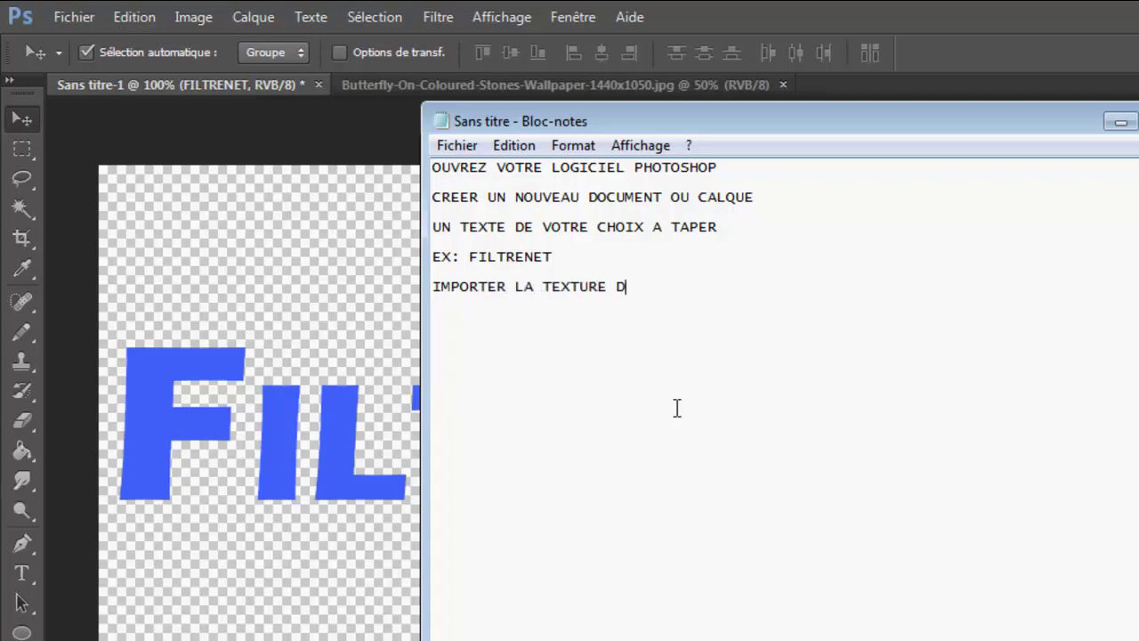
type("E VOTRE CHOIX")
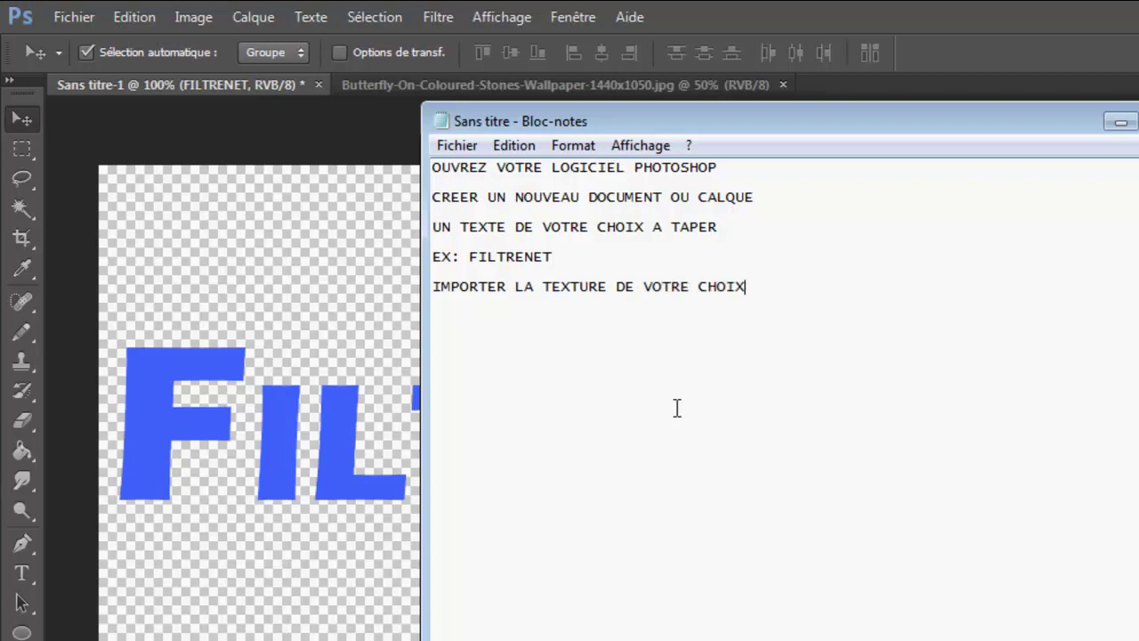
left_click(1120, 122)
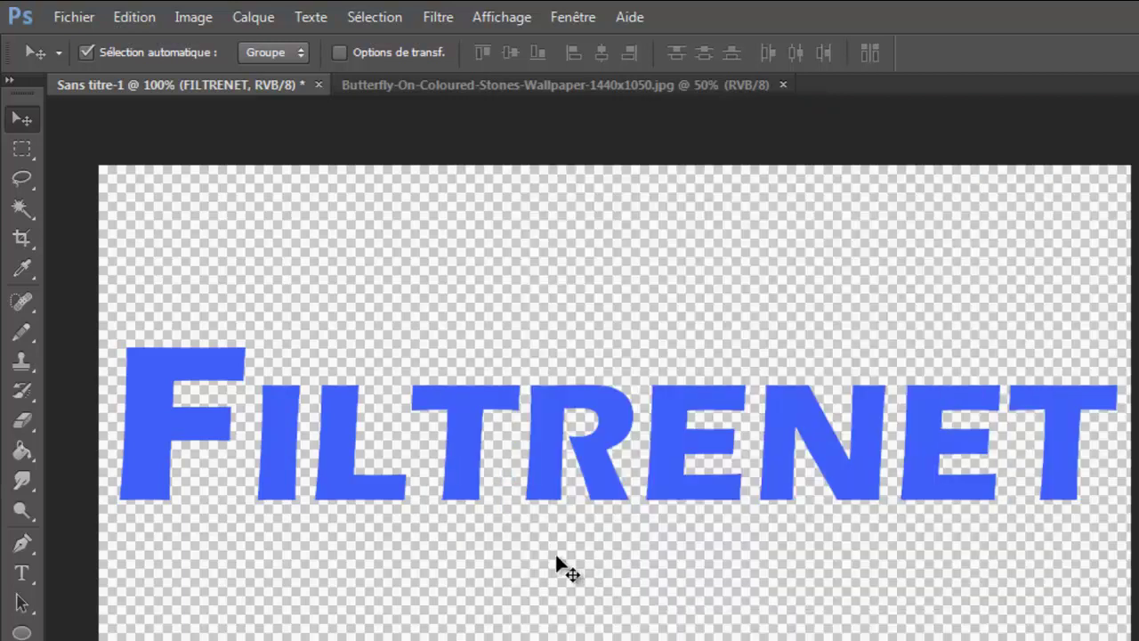
Open the Butterfly-On-Coloured-Stones wallpaper from the Échantillons d'images folder in Photoshop
left_click(60, 15)
left_click(102, 68)
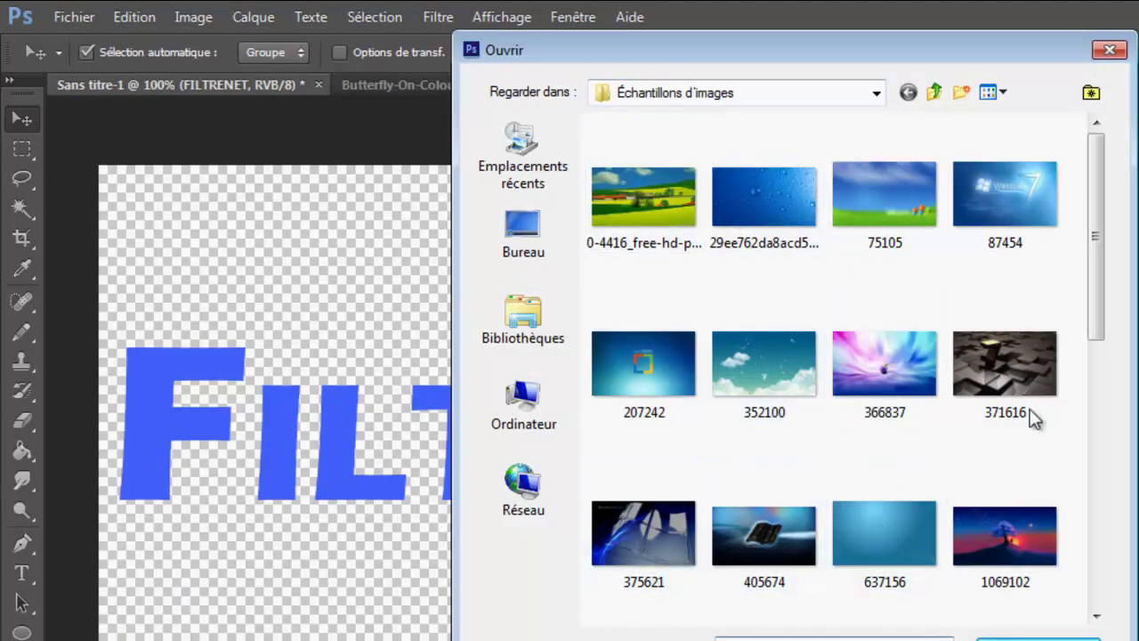
left_click_drag(1104, 230, 1097, 493)
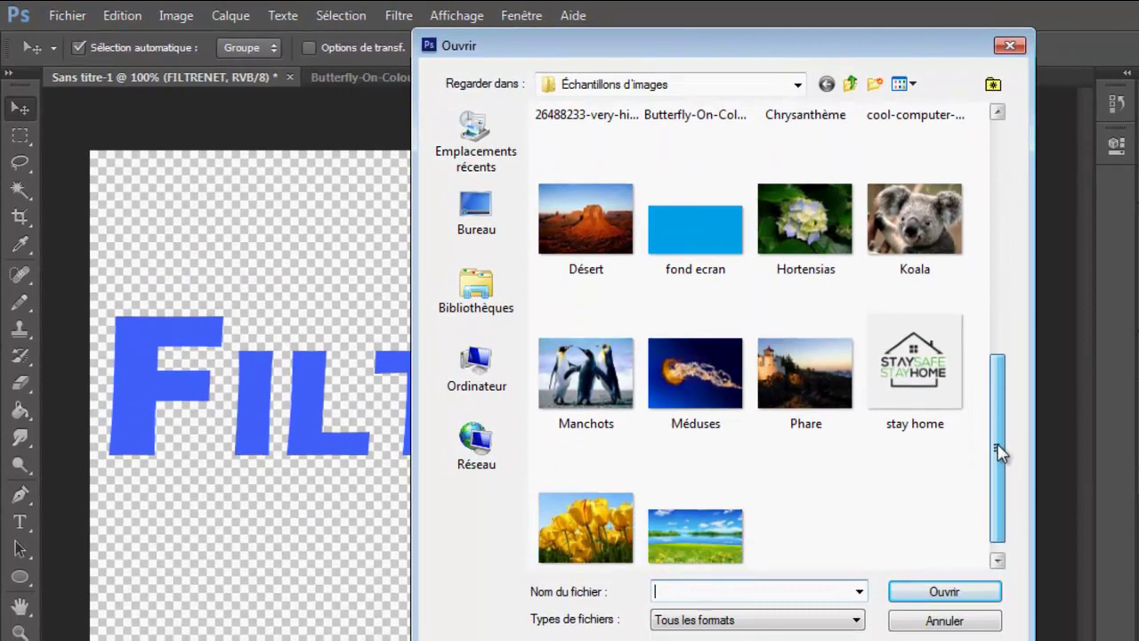
left_click_drag(1000, 452, 991, 348)
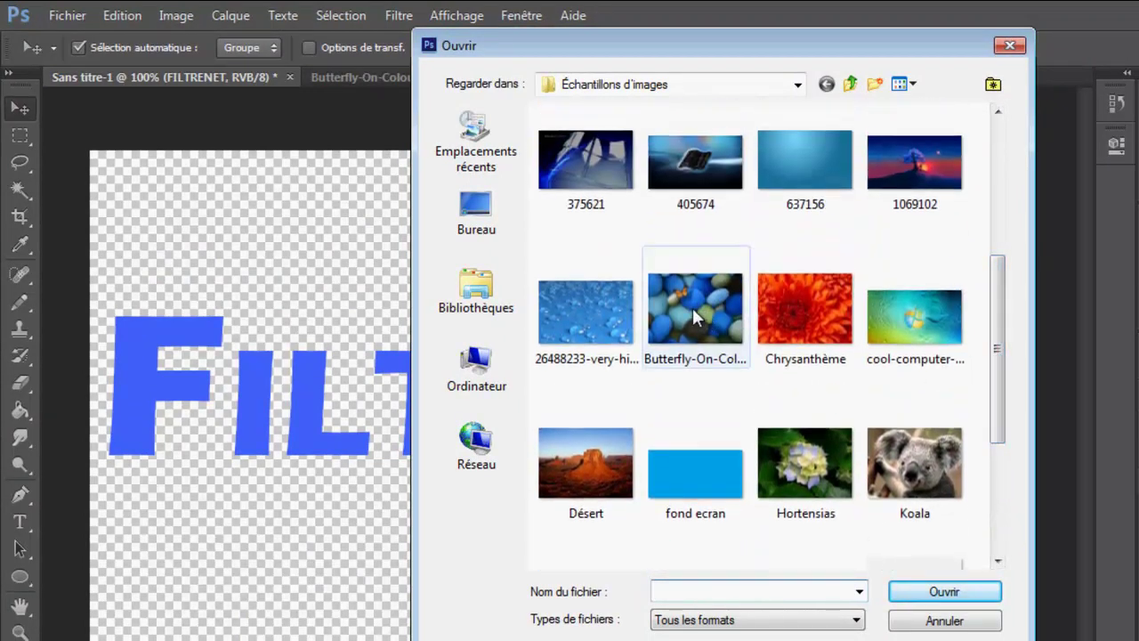
left_click(692, 307)
left_click(974, 597)
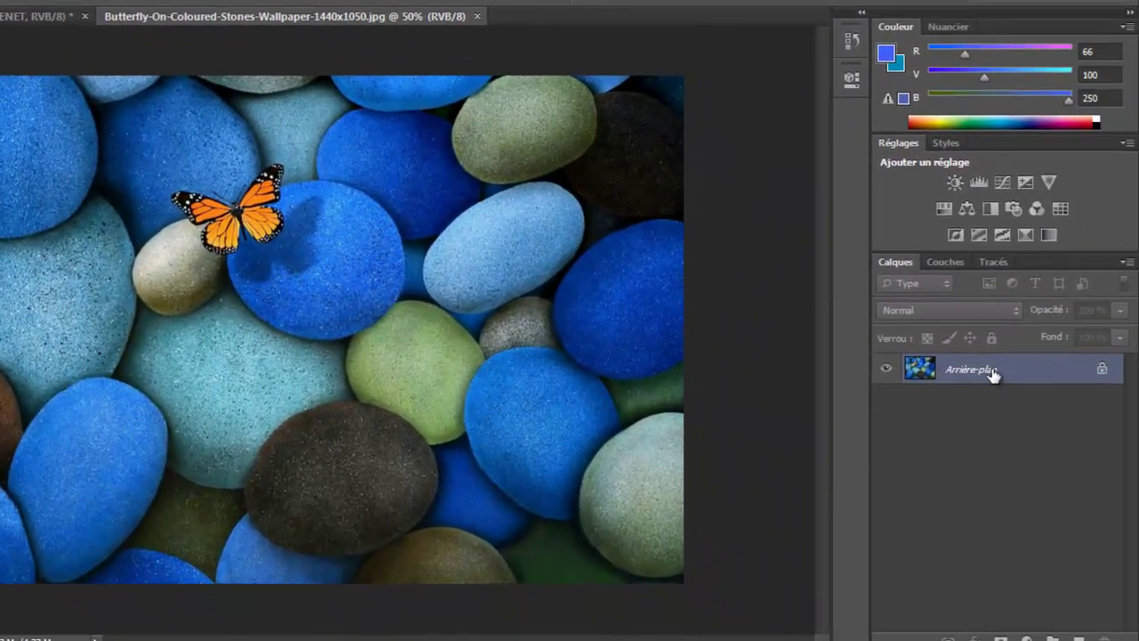
Convert the wallpaper's locked background into a regular layer and move it into the Sans titre-1 document
double_click(1047, 375)
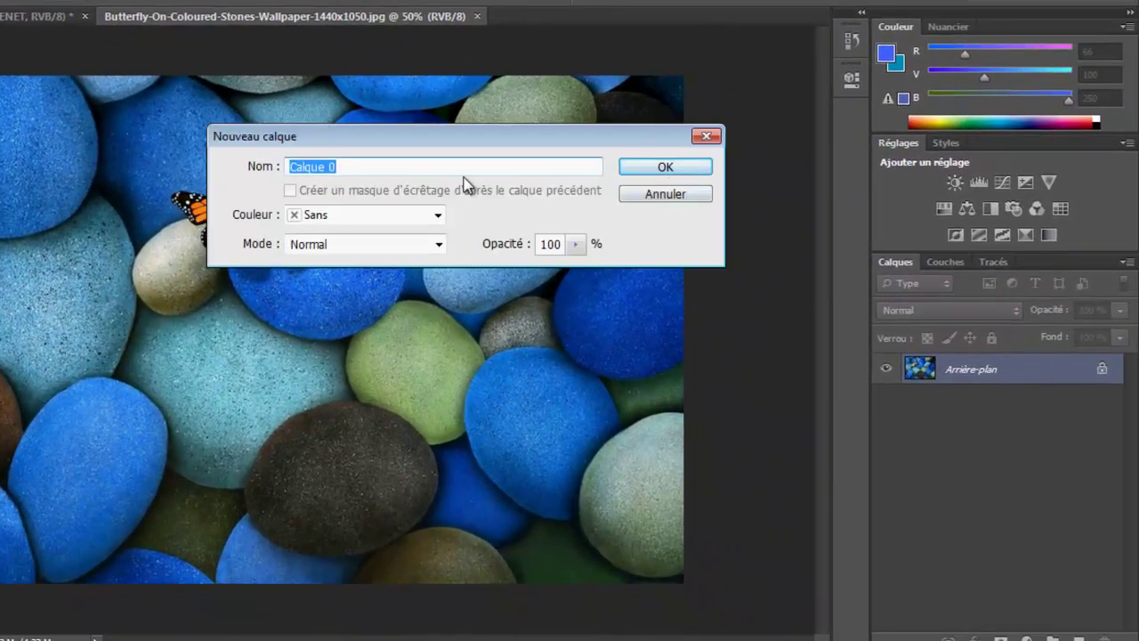
left_click(667, 169)
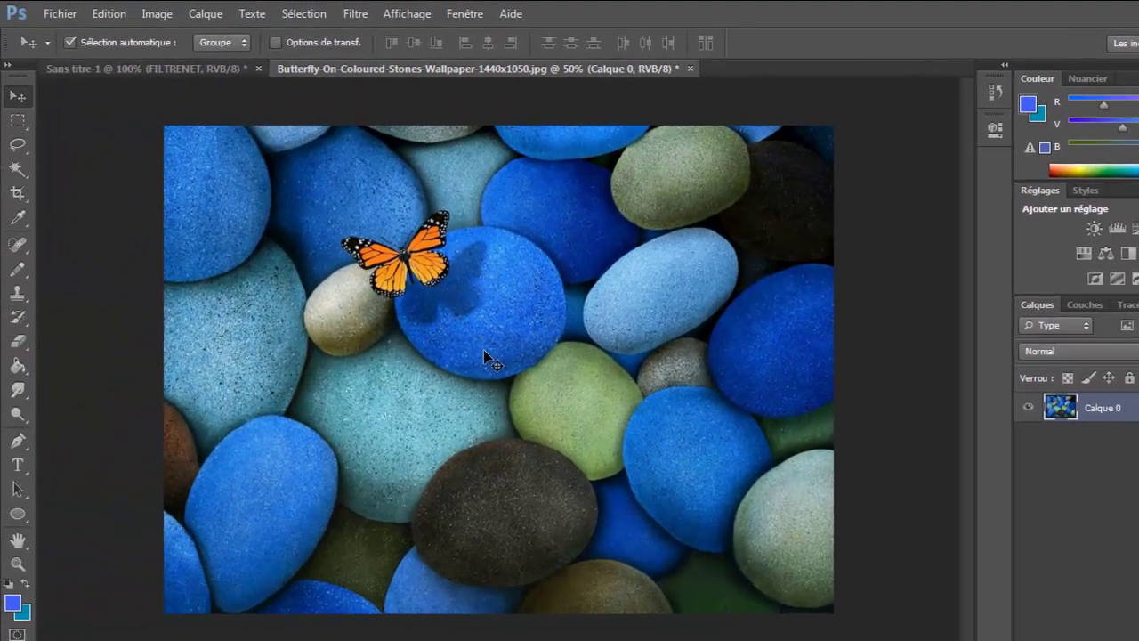
left_click_drag(485, 358, 514, 368)
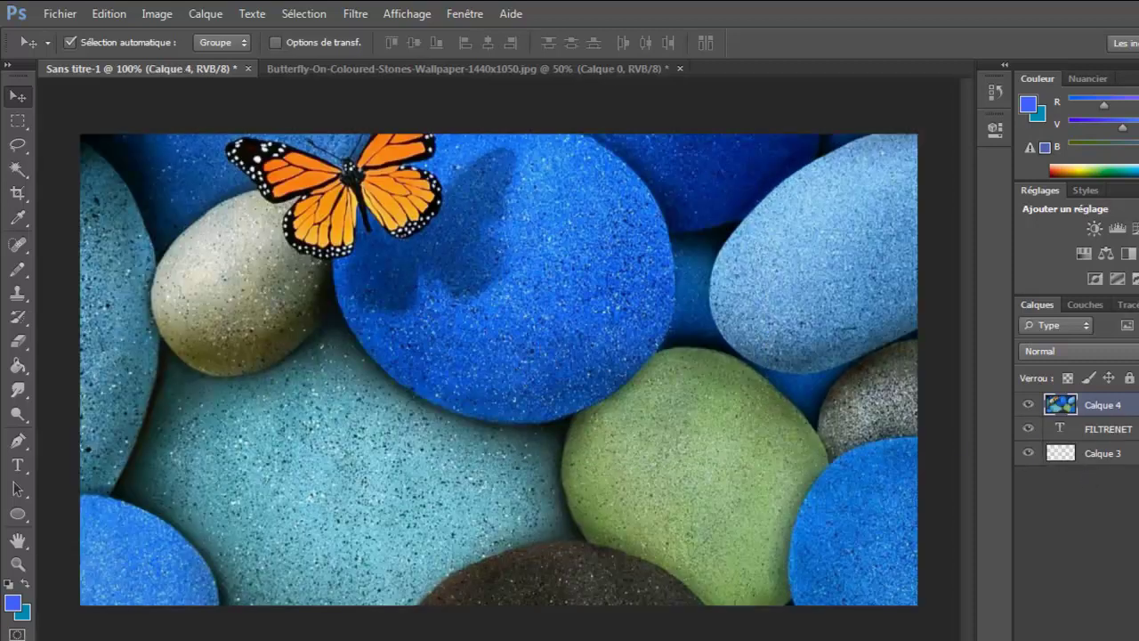
Place the FILTRENET text layer above the butterfly image layer in the layer stack
left_click(1047, 432)
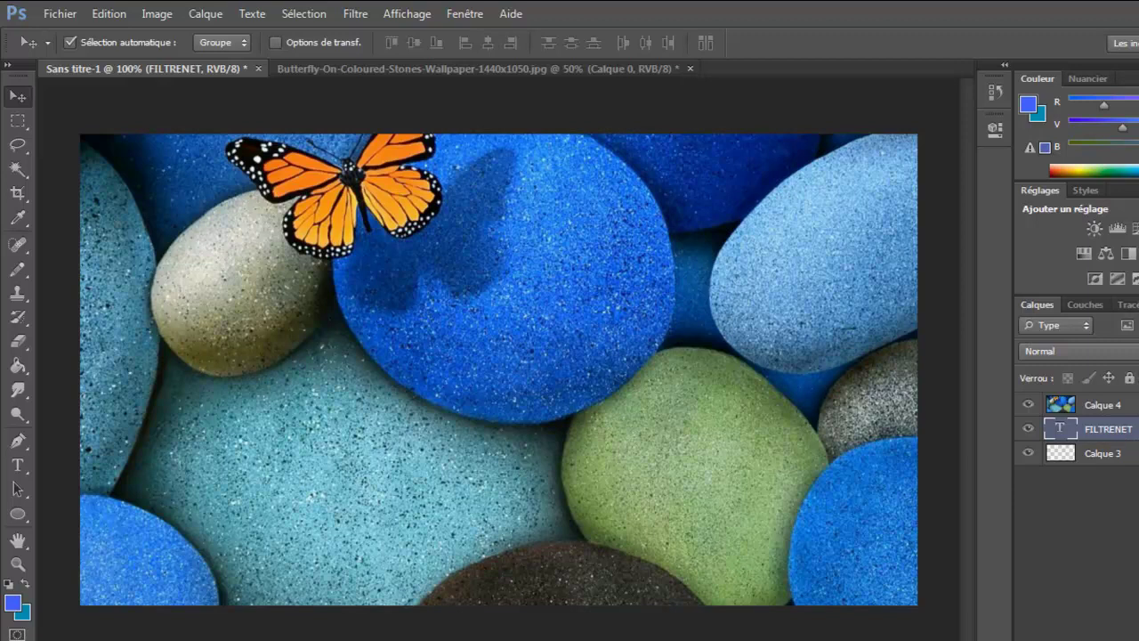
left_click_drag(1137, 391, 1137, 396)
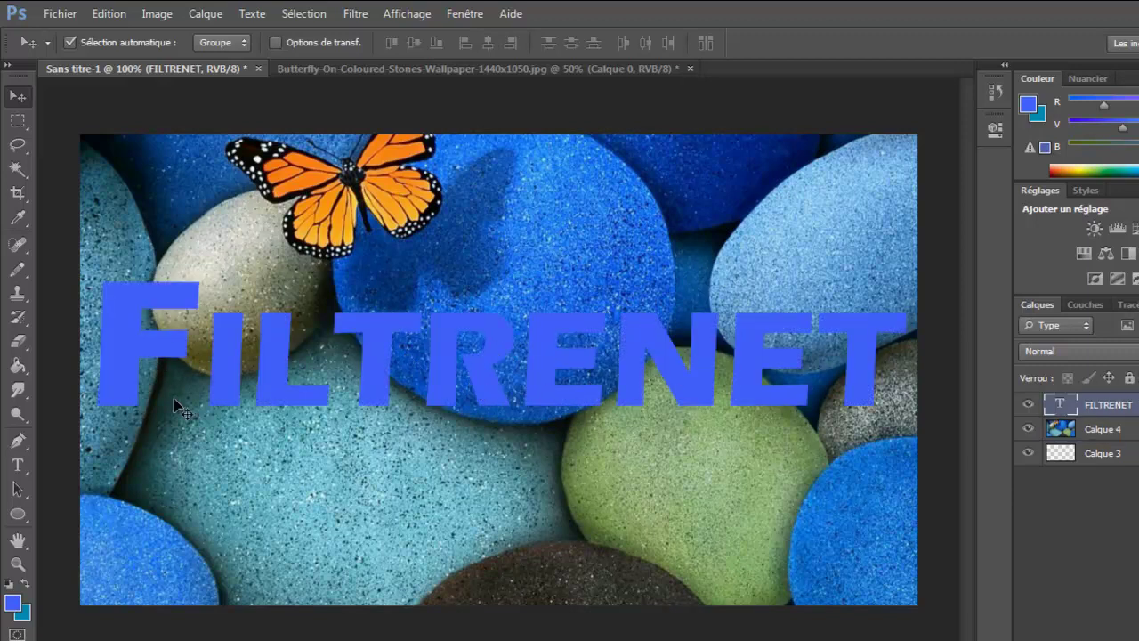
left_click(109, 14)
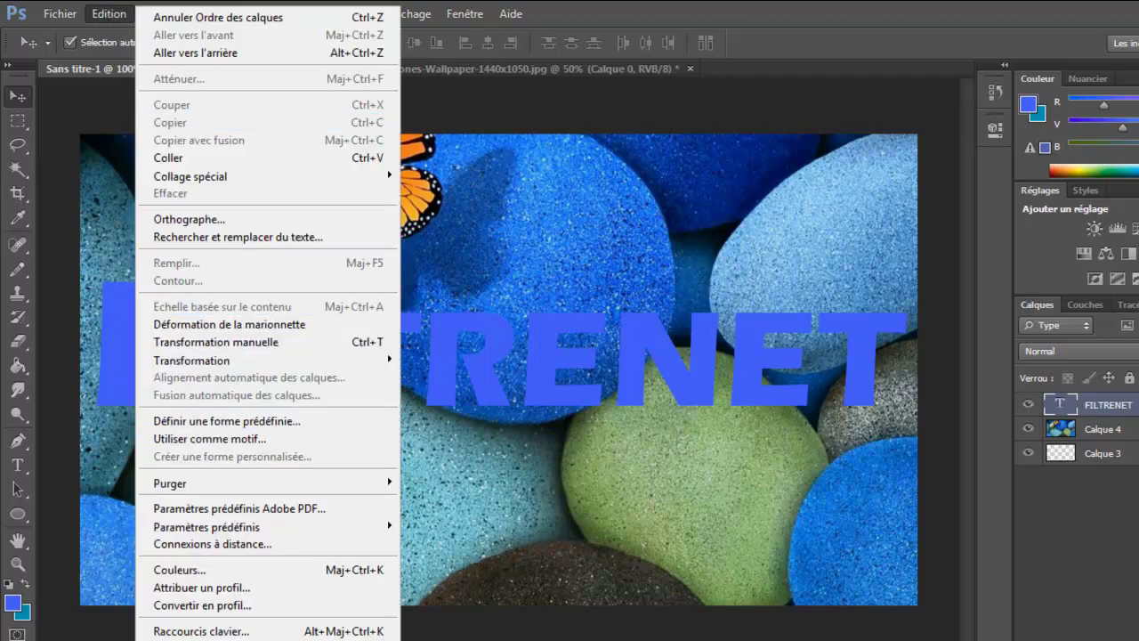
left_click(1066, 426)
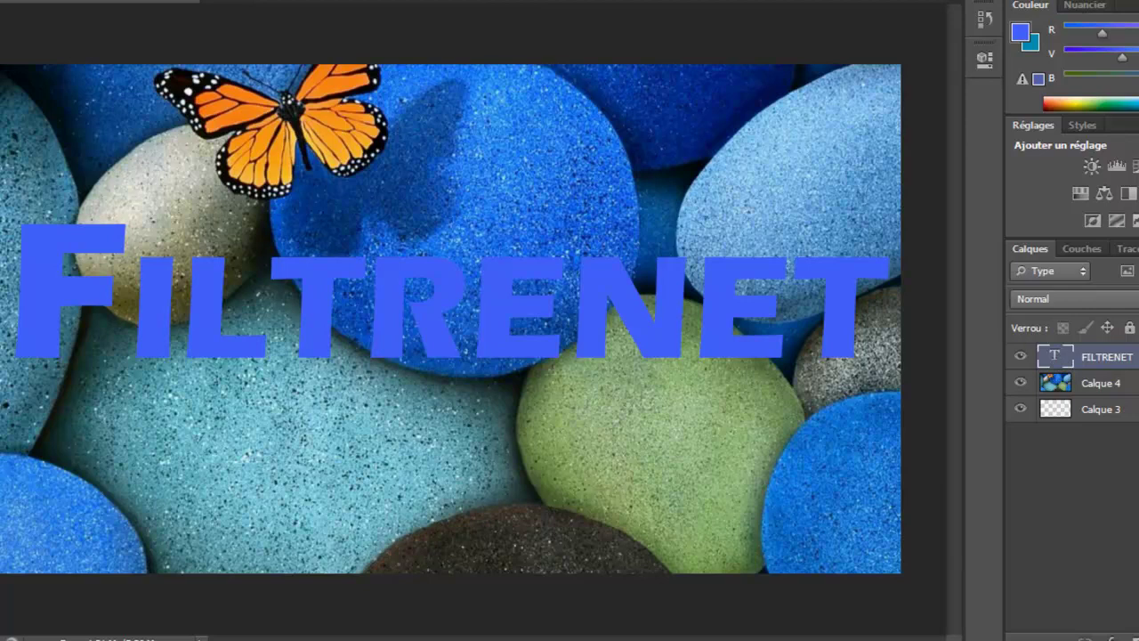
Add the line 'controle et un clic sur "T"' to the Notepad note and return to Photoshop
key("alt+Tab")
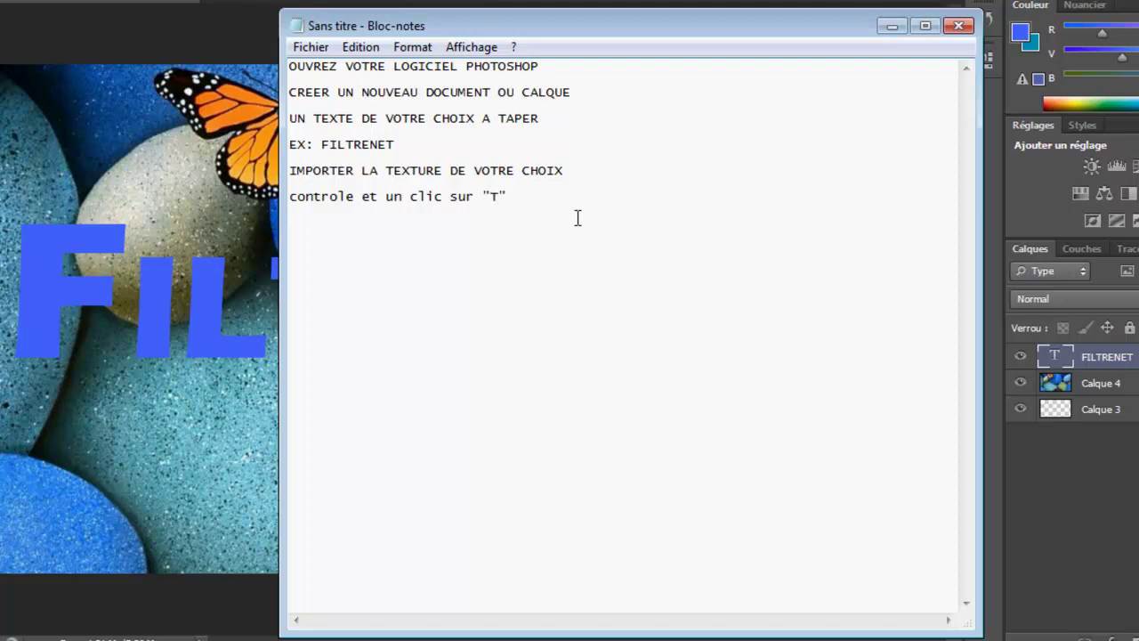
left_click(892, 26)
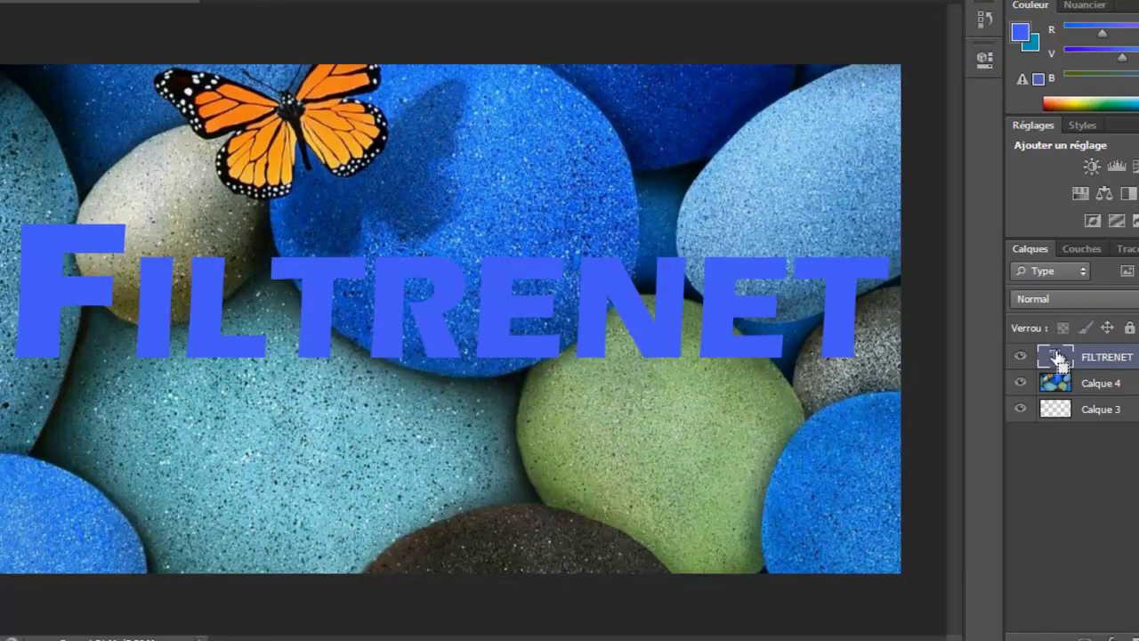
Load the FILTRENET outline as a selection and, on the butterfly layer, move the selected pixels below the blue text with the Homothétie transform
left_click(1057, 356, "ctrl")
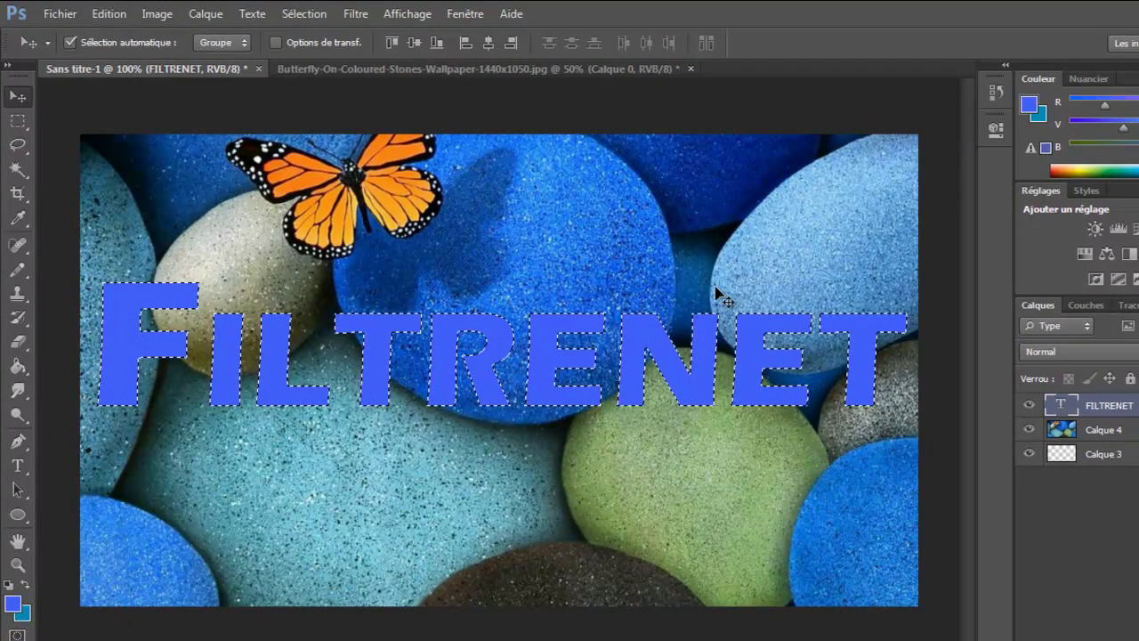
left_click(1132, 440)
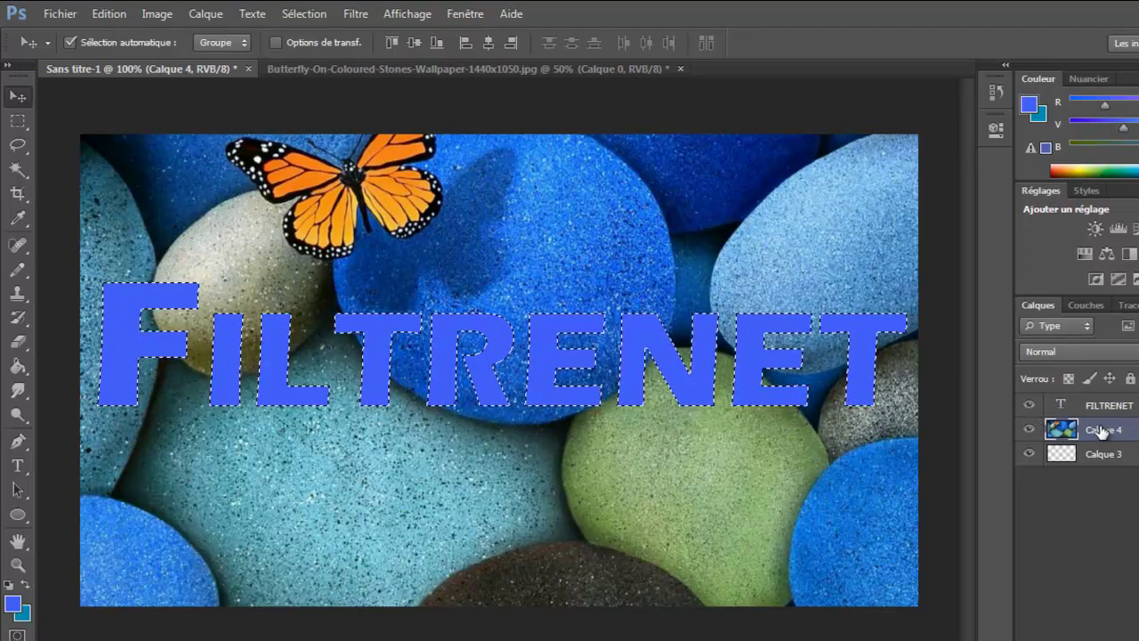
left_click(116, 16)
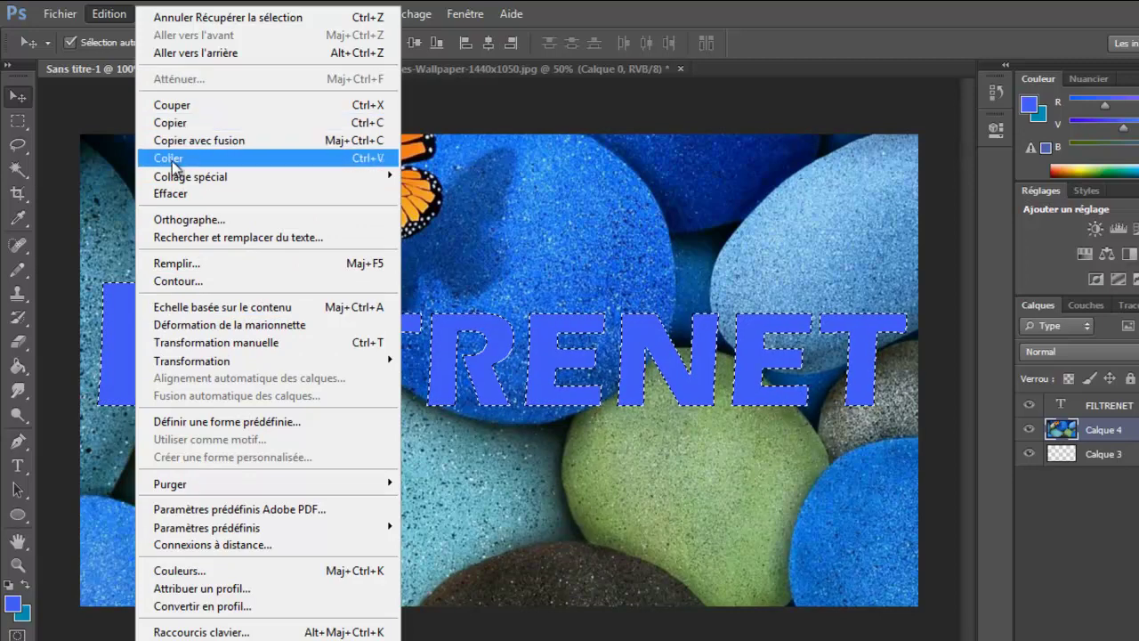
mouse_move(379, 360)
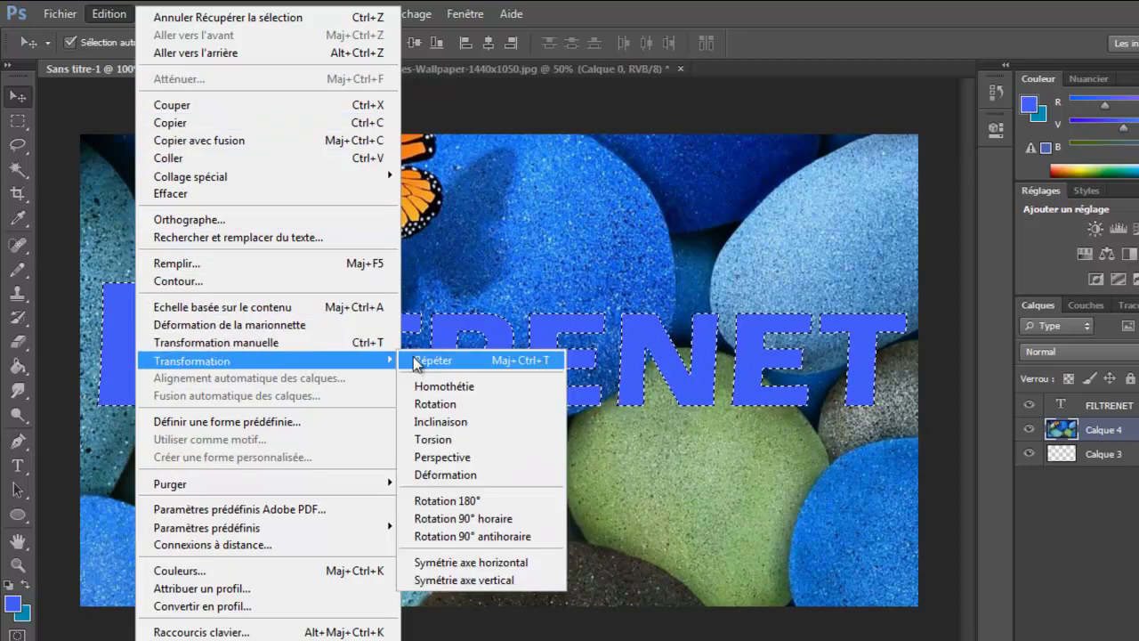
left_click(457, 385)
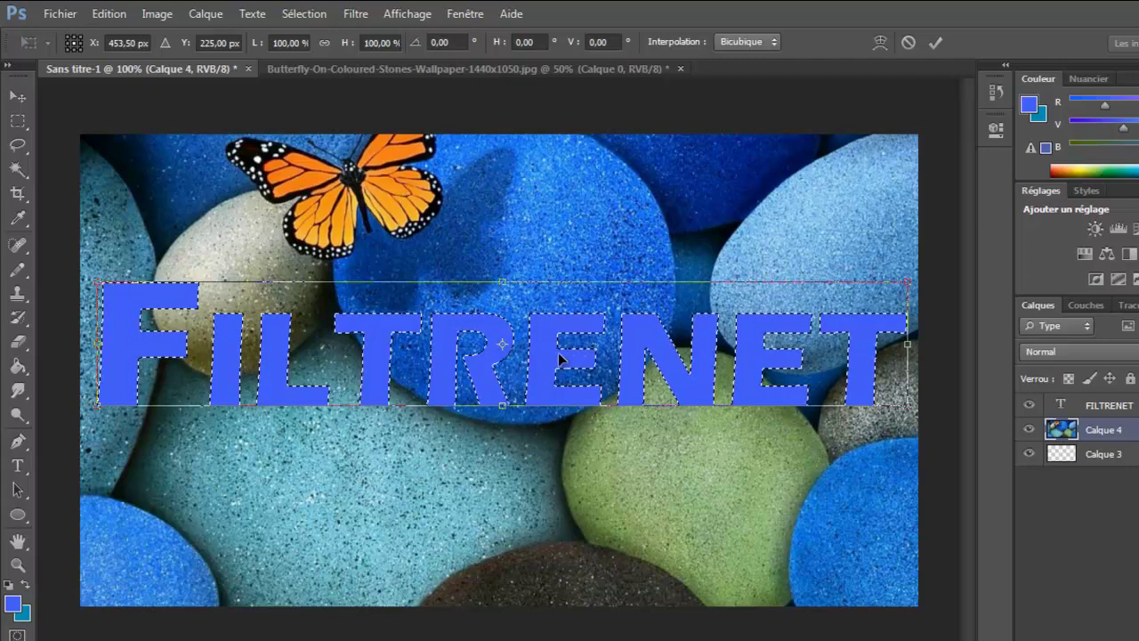
left_click_drag(383, 362, 421, 513)
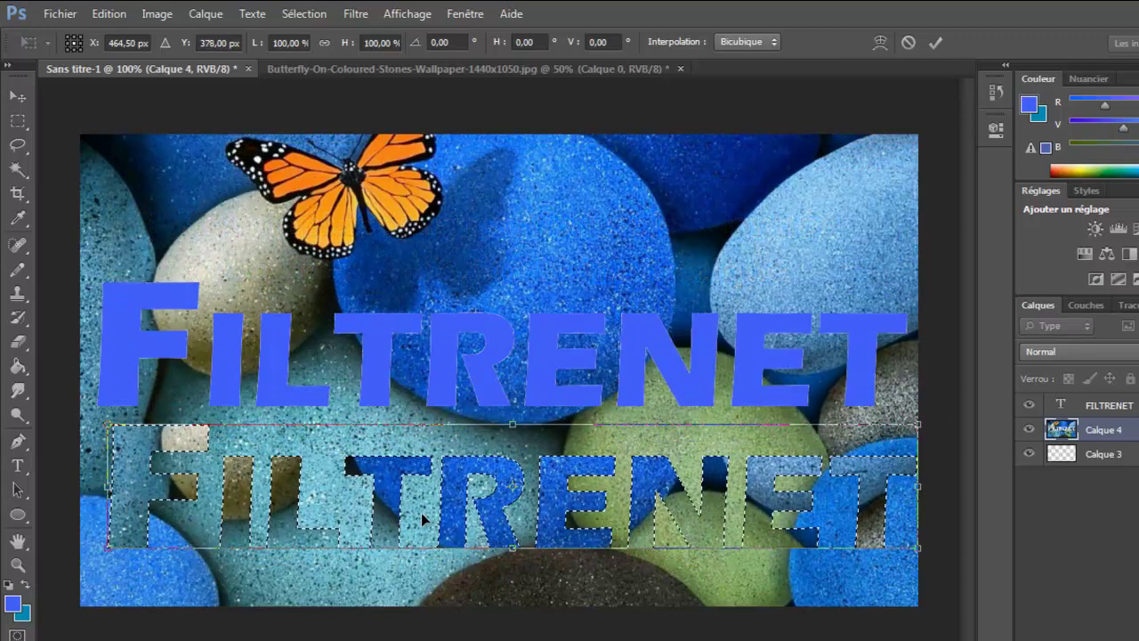
key("Return")
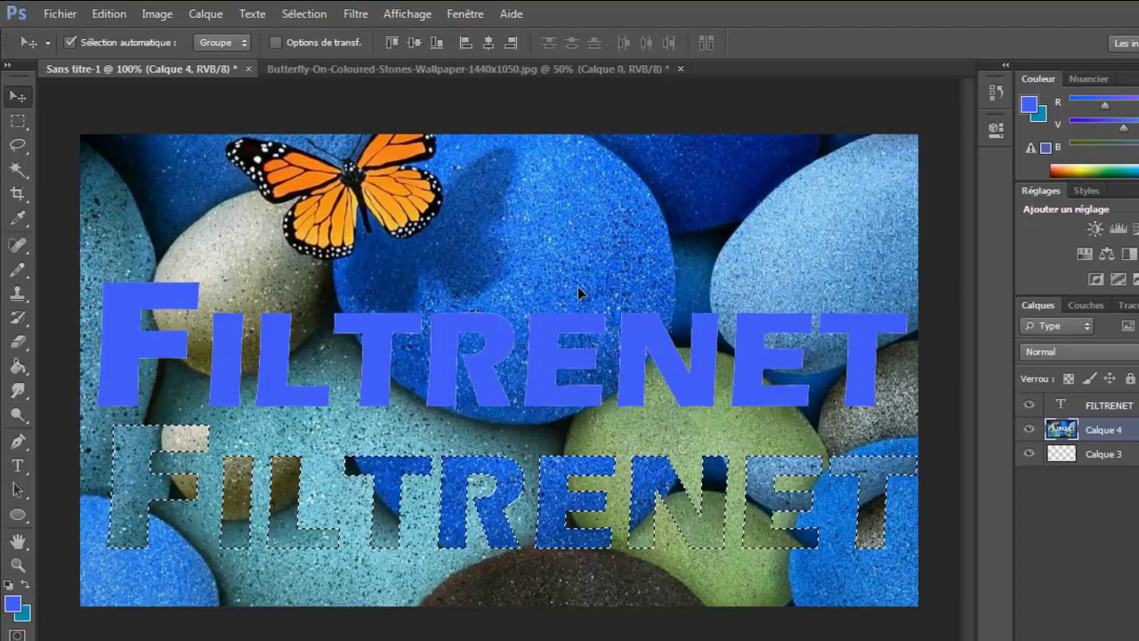
Create a new layer above the butterfly image with Normal mode and 100% opacity
left_click(204, 15)
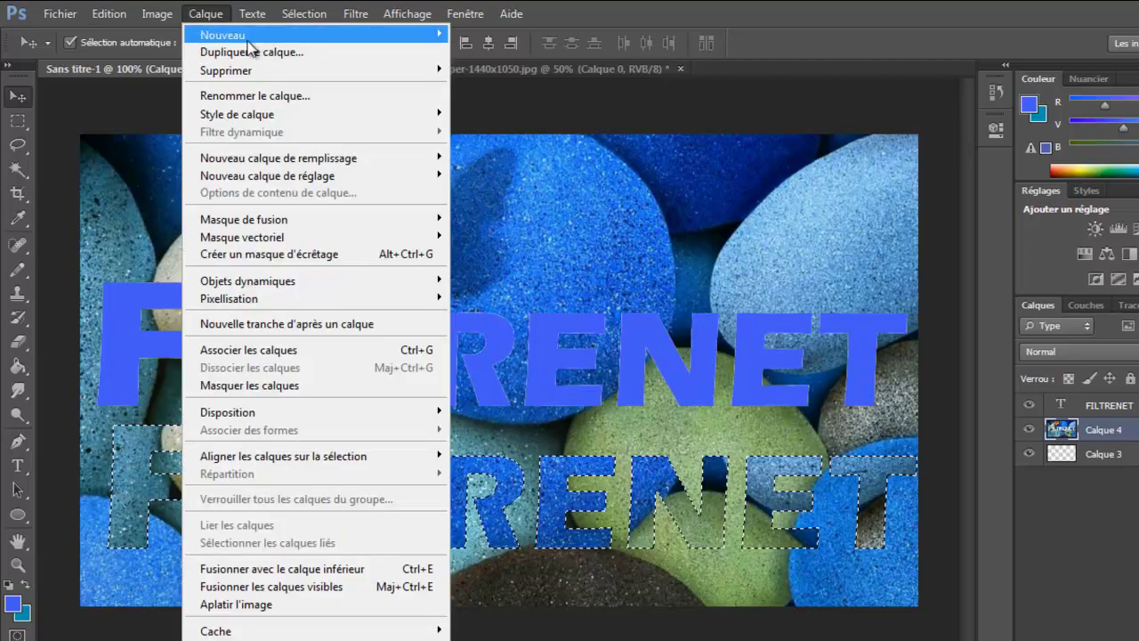
mouse_move(386, 39)
left_click(486, 35)
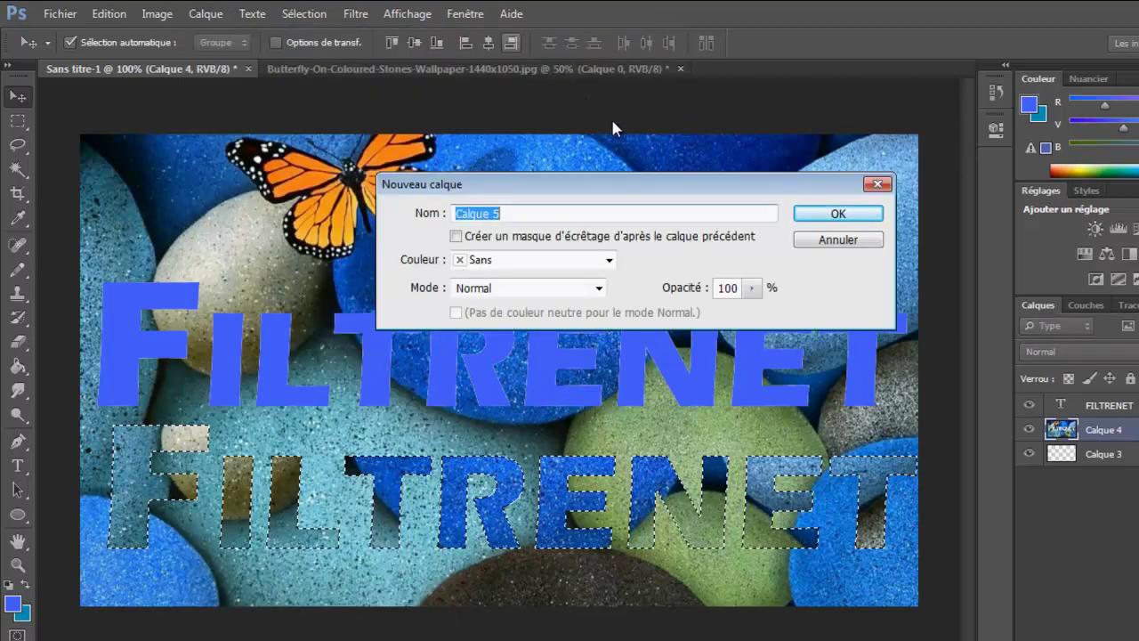
left_click(839, 214)
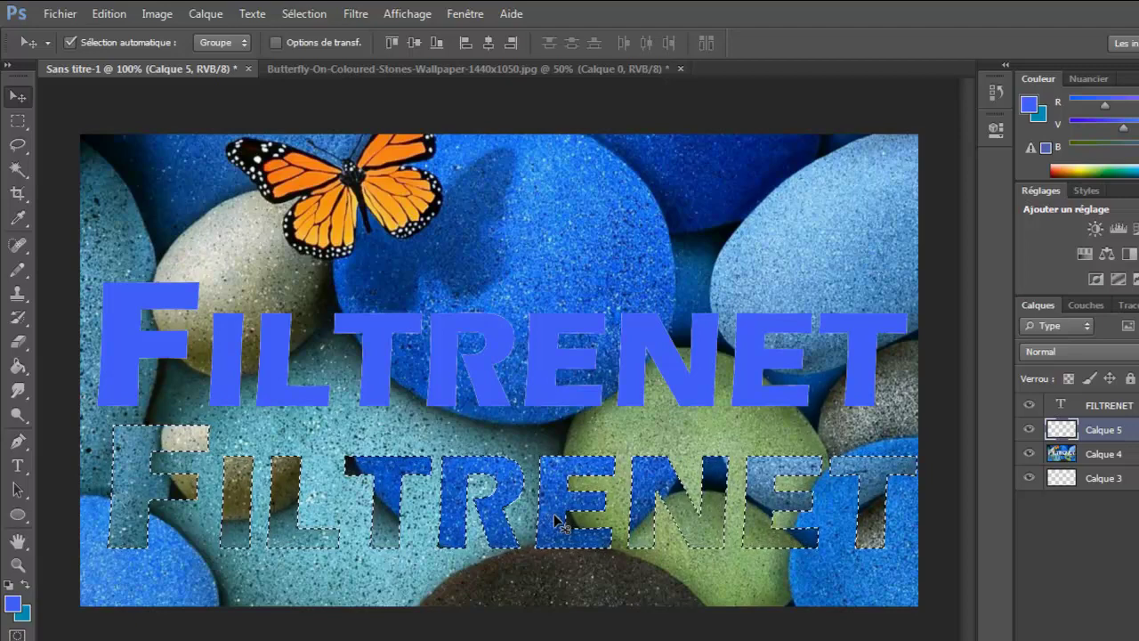
Try to cut the text-shaped selection on the new empty layer
left_click(115, 13)
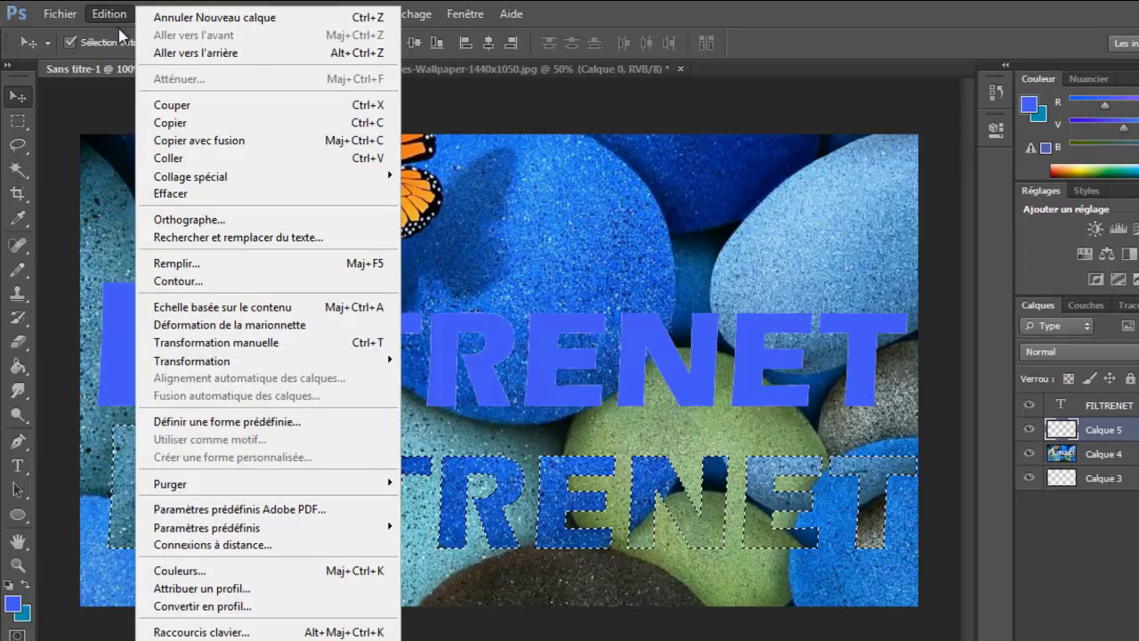
left_click(177, 104)
left_click(648, 276)
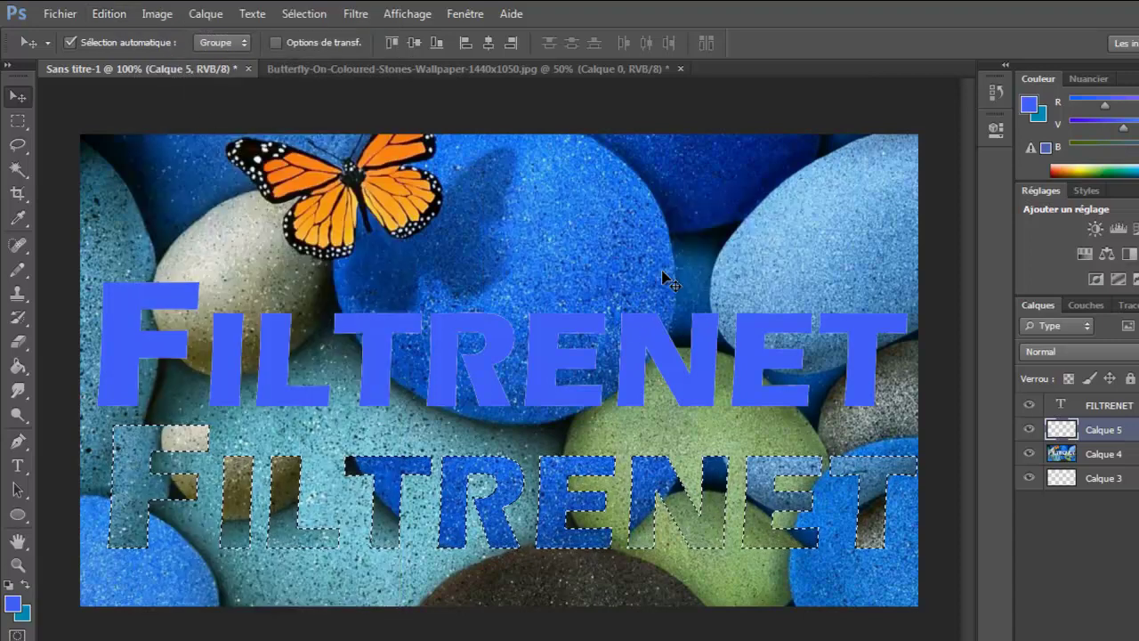
Cut the text-shaped selection out of the butterfly image layer Calque 4
left_click(1113, 456)
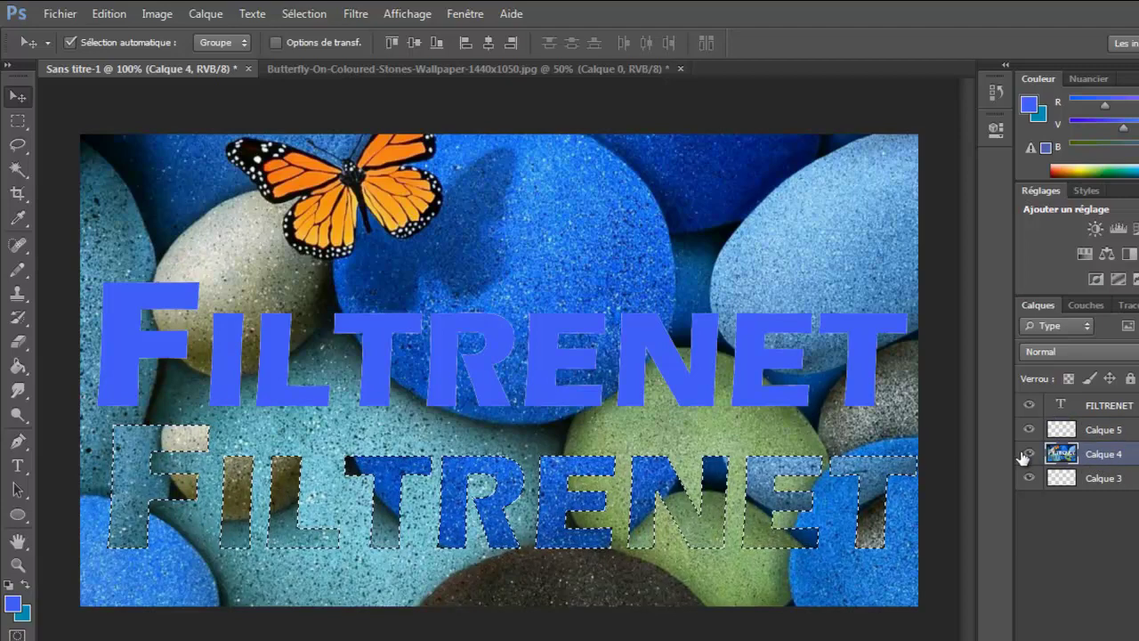
left_click(1030, 455)
left_click(1029, 455)
left_click(100, 13)
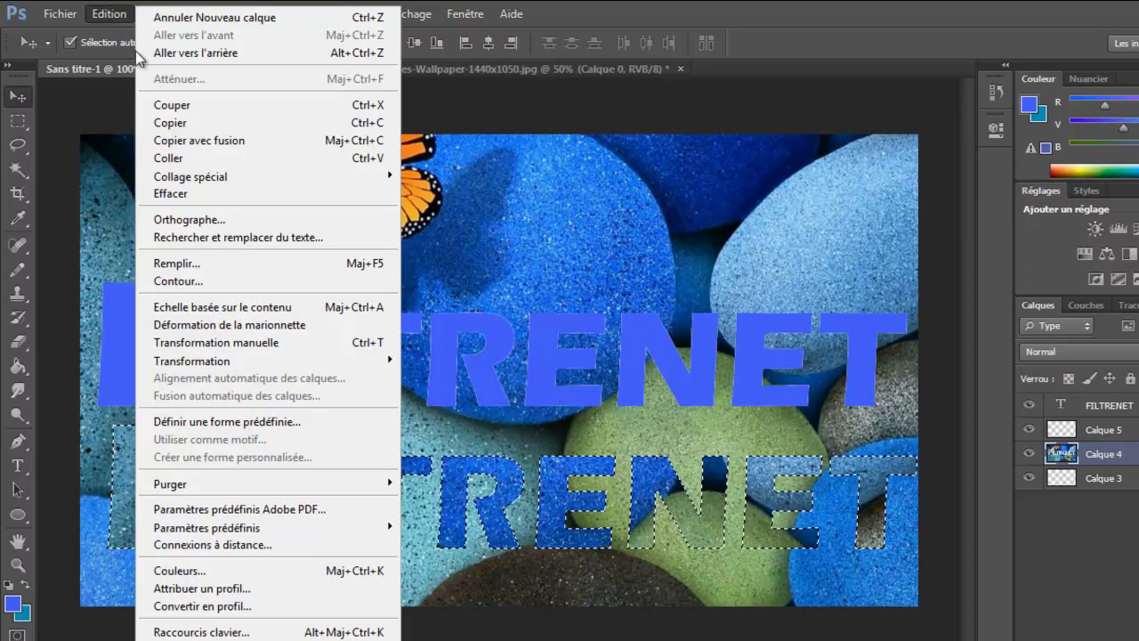
left_click(169, 105)
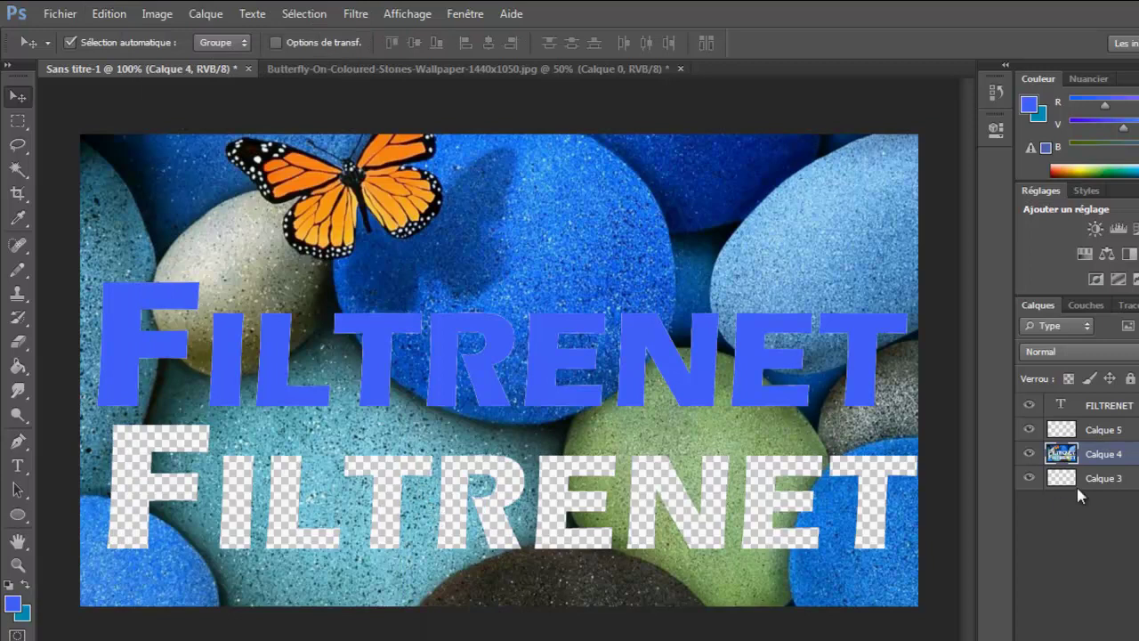
Paste the cut letters onto the empty layer Calque 5 and hide the FILTRENET text layer, Calque 4 and Calque 3
left_click(1101, 430)
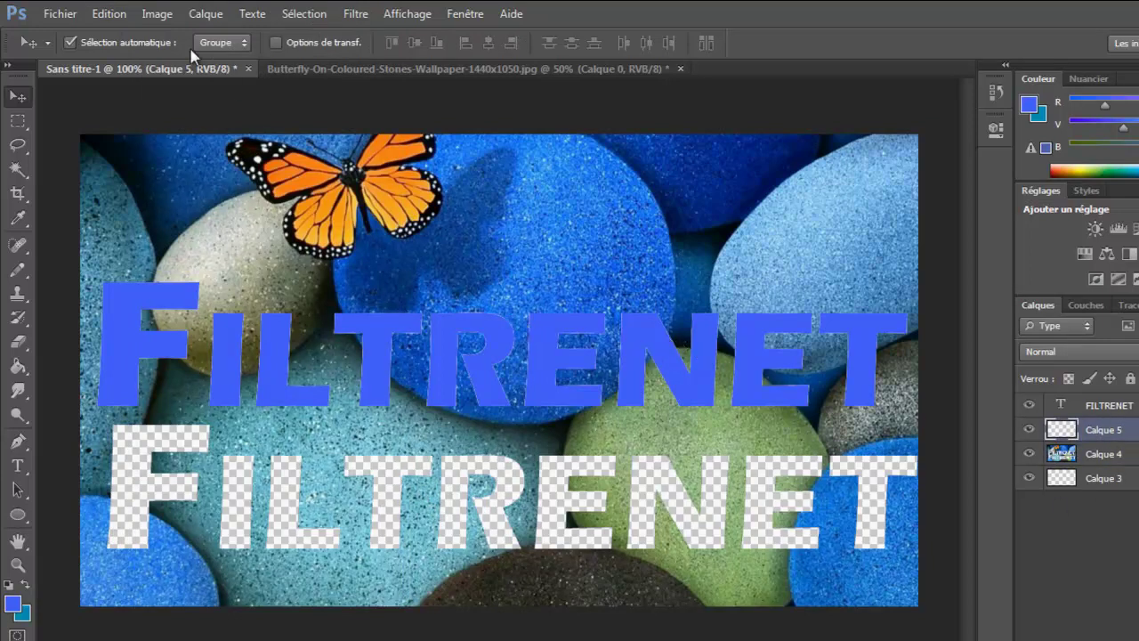
left_click(111, 14)
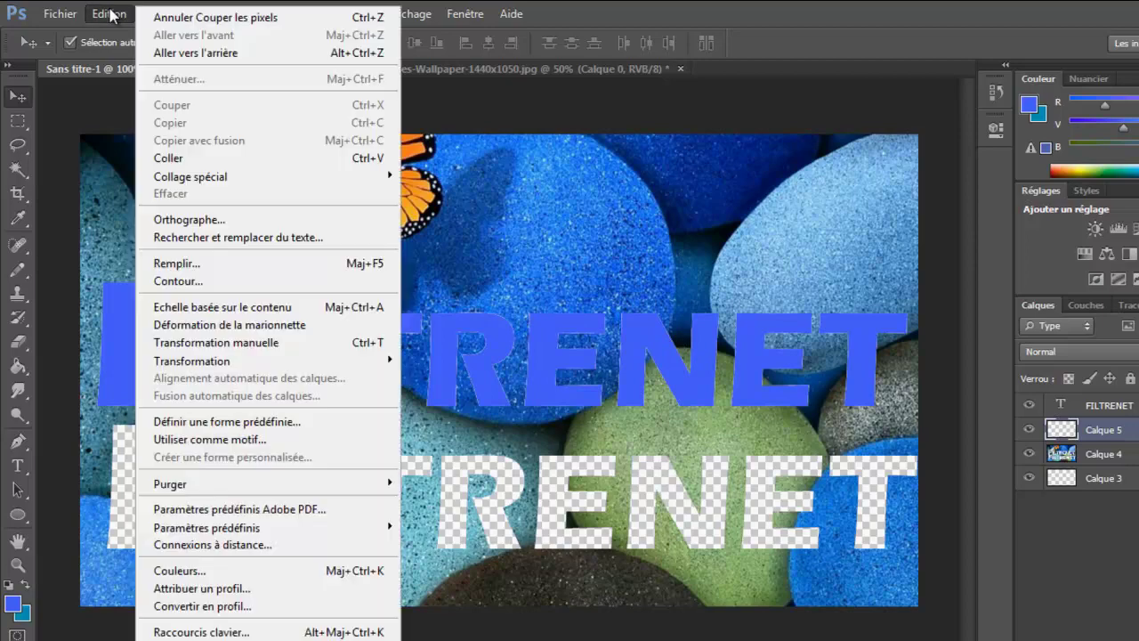
left_click(186, 163)
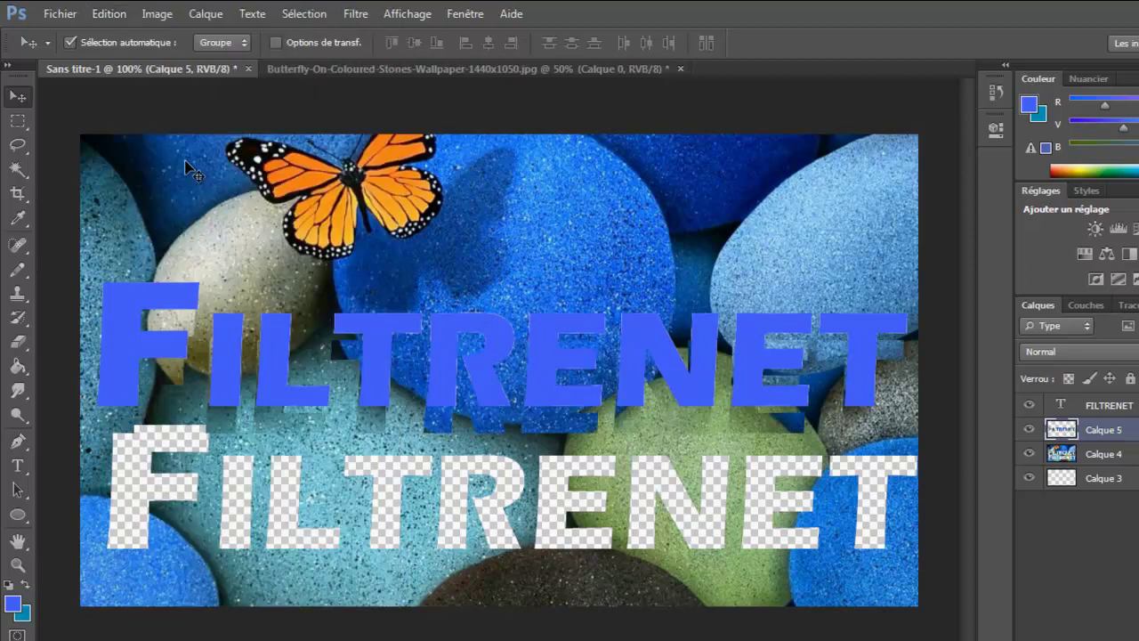
left_click(1030, 455)
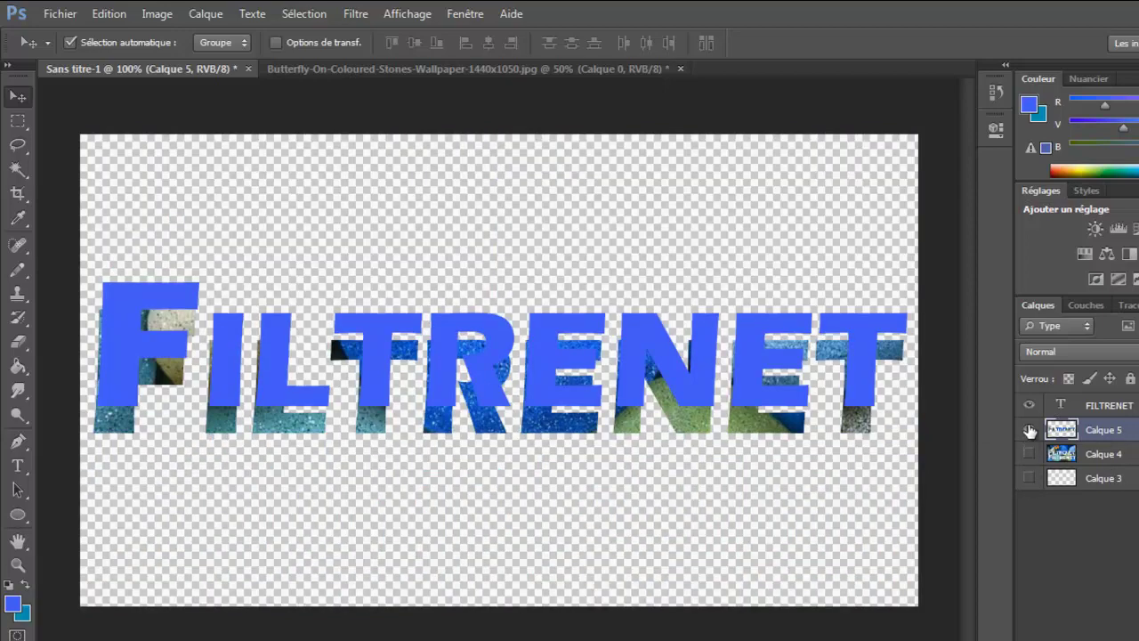
left_click(1030, 406)
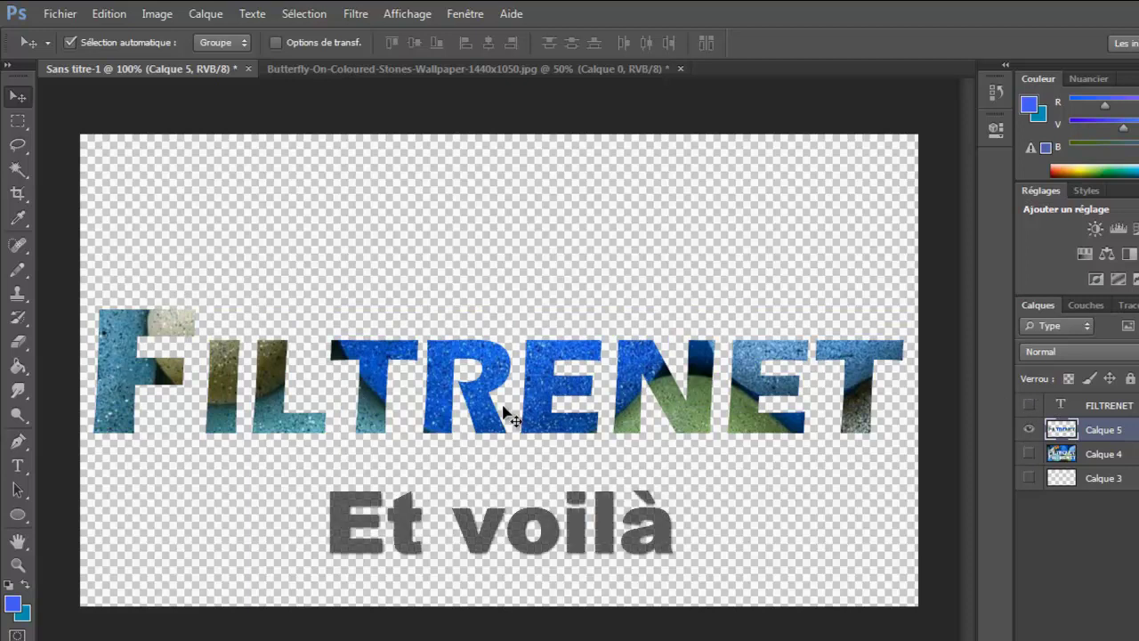
Quit Photoshop, discarding the changes to the butterfly wallpaper document
key("ctrl+q")
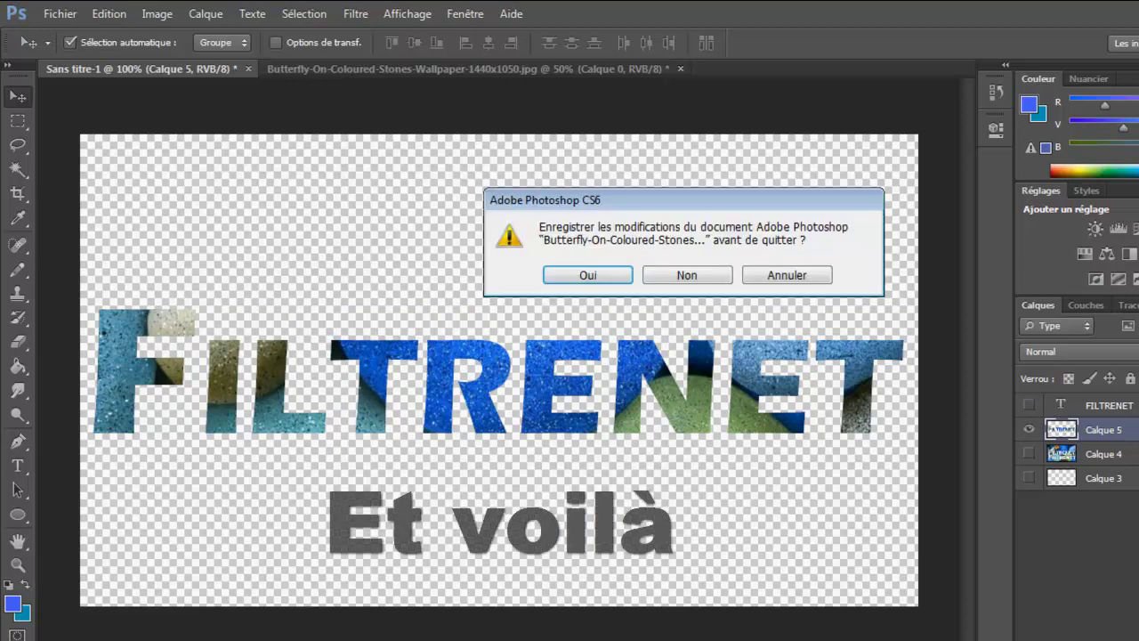
left_click(699, 275)
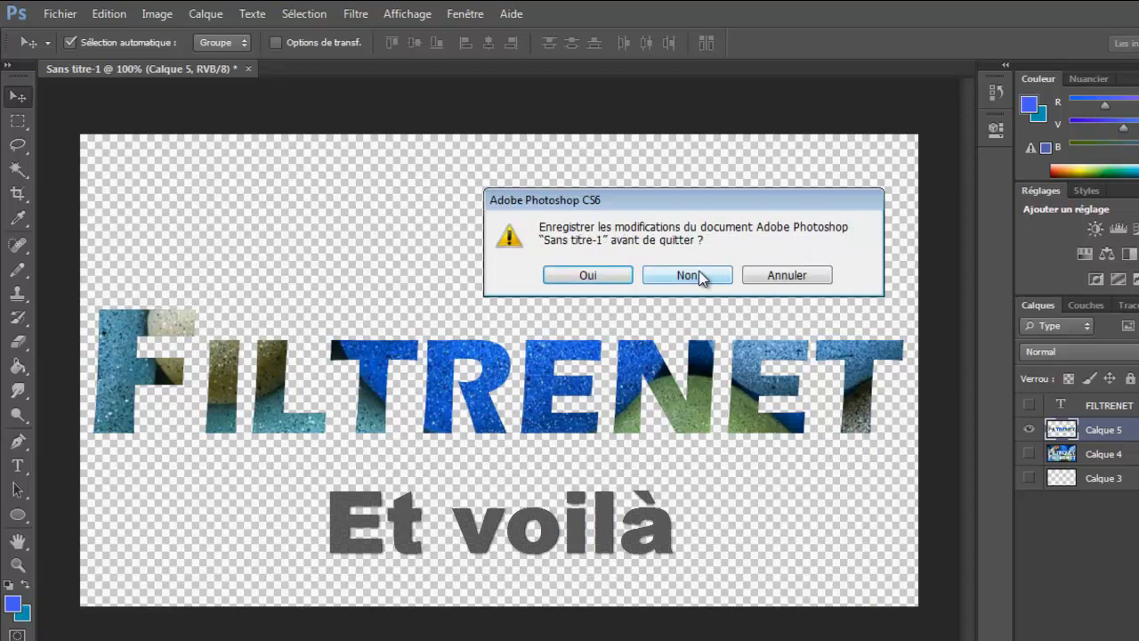